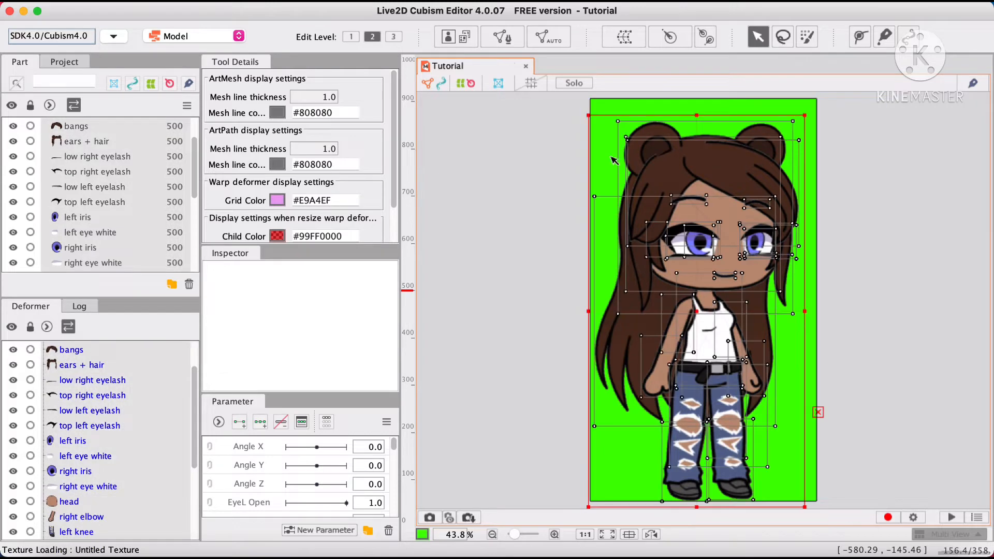
Generate automatic meshes for all selected character parts using a deformation preset, and clear the selection
left_click(548, 37)
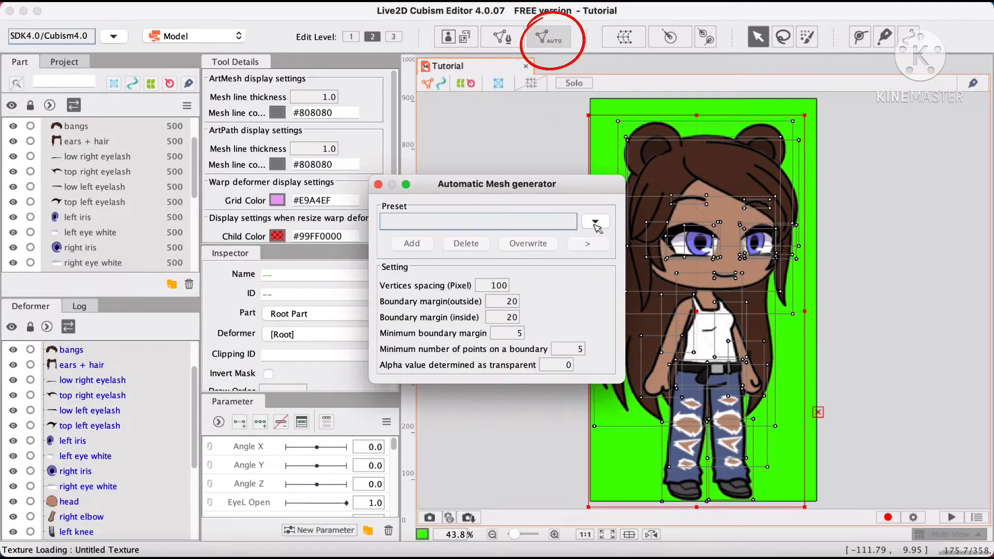
left_click(595, 223)
left_click(461, 237)
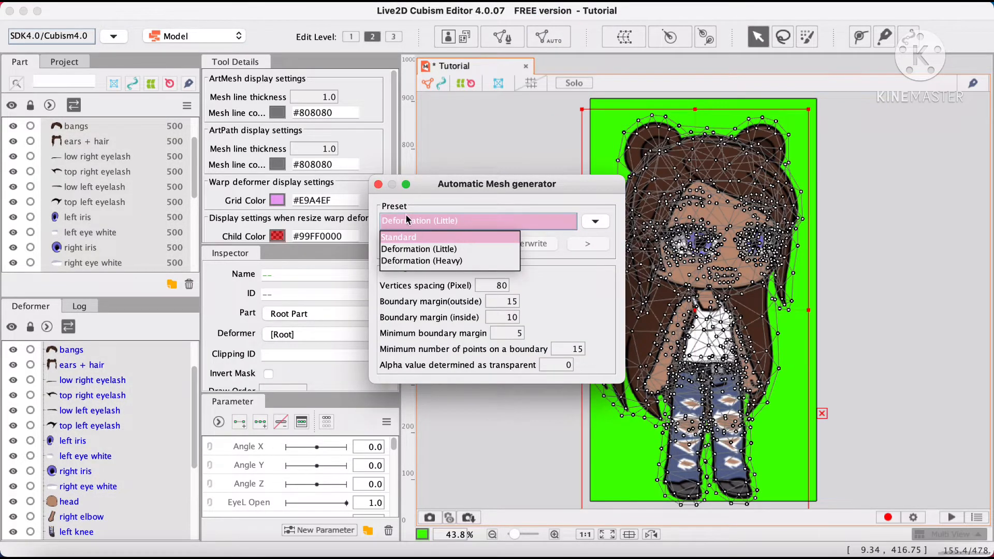
left_click(377, 185)
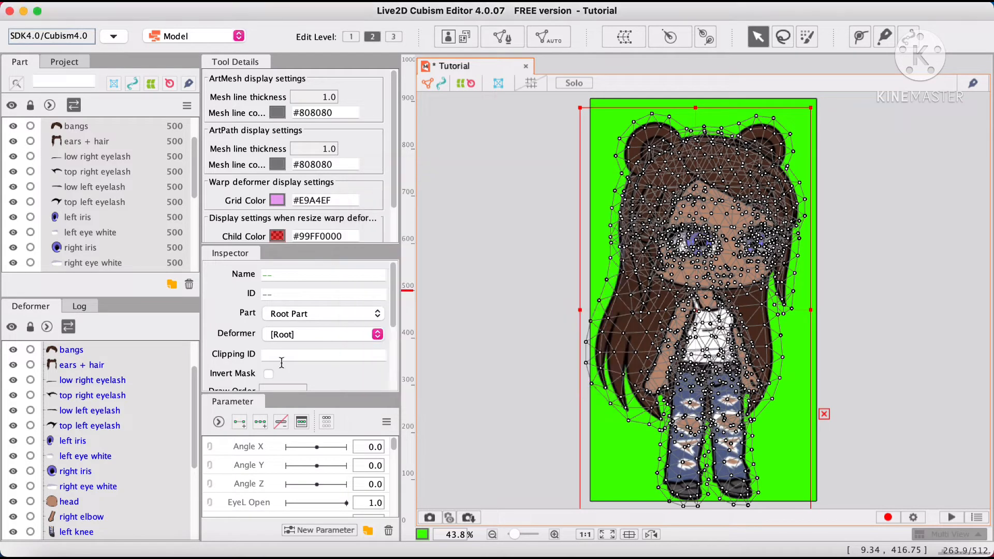
left_click(458, 332)
Lock the left and right knee and thigh parts
scroll(47, 176, "down", 5)
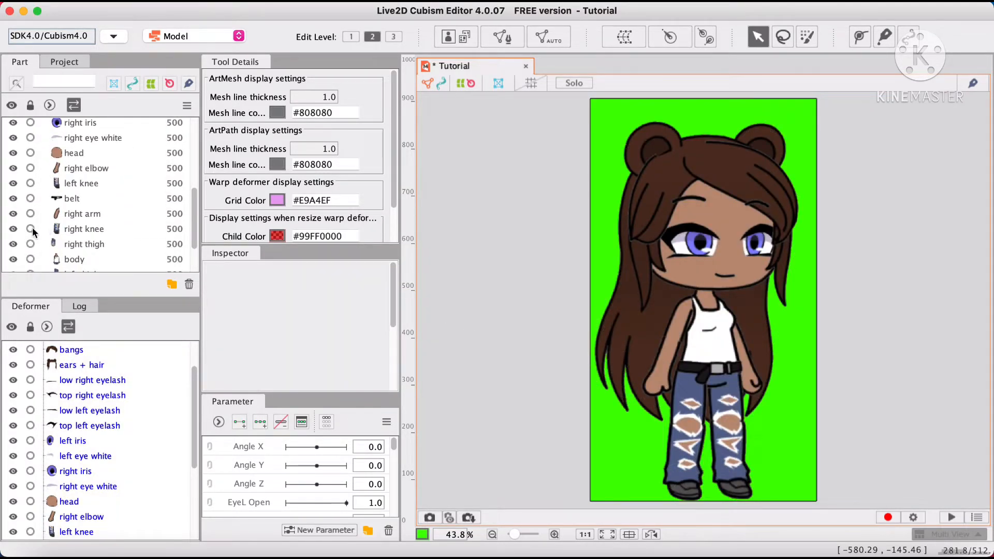
scroll(29, 244, "up", 4)
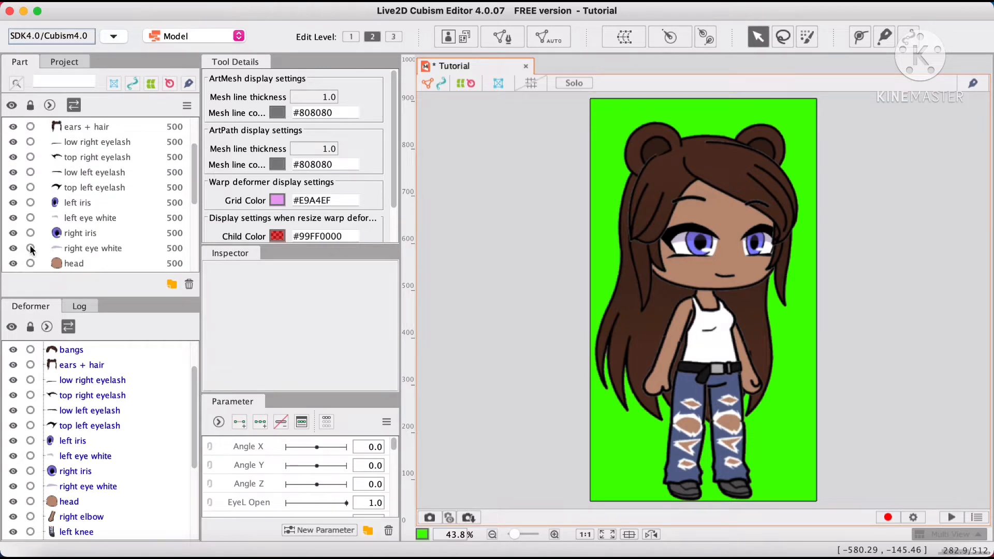
scroll(29, 244, "down", 4)
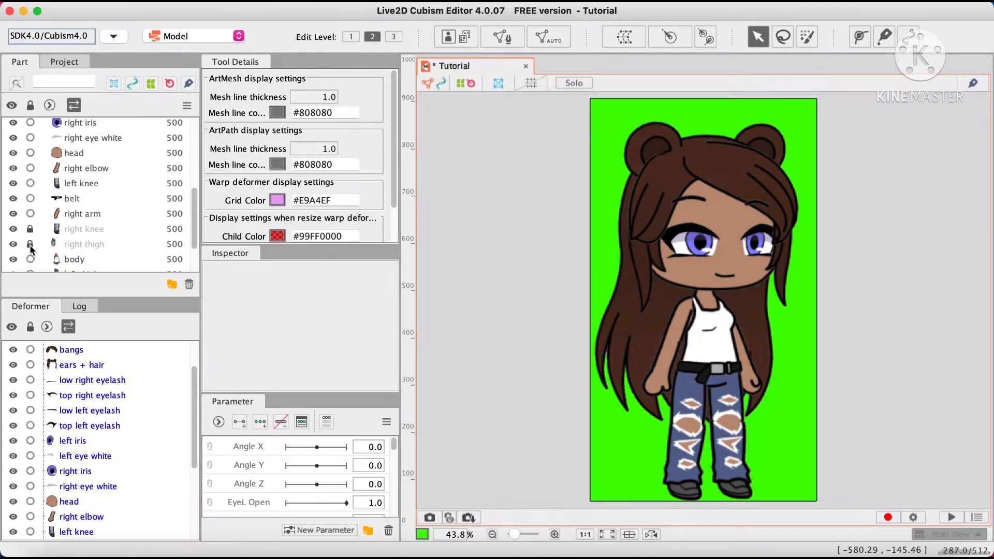
scroll(30, 244, "down", 2)
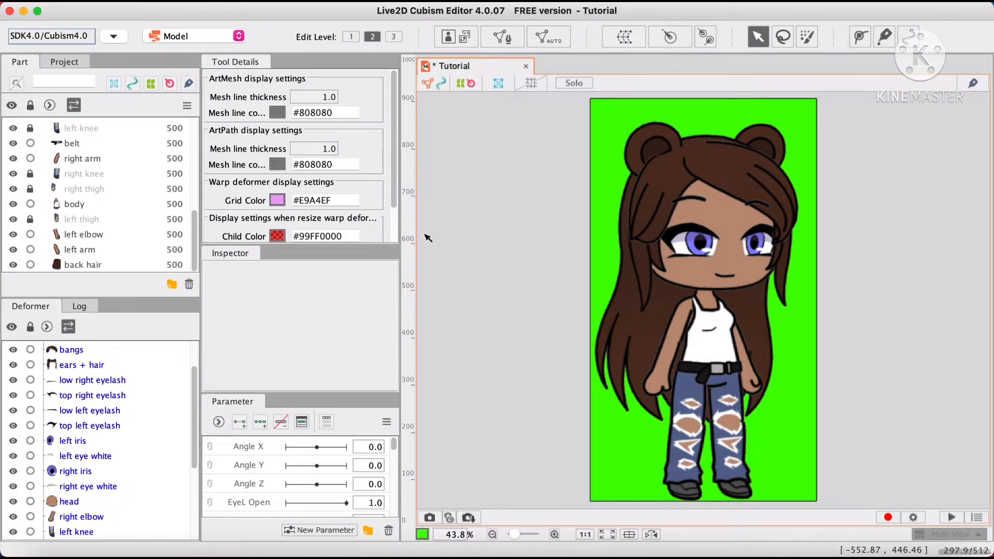
Create a rotation deformer named body as parent of all unlocked parts, with Root Part as the destination
left_click_drag(574, 100, 964, 429)
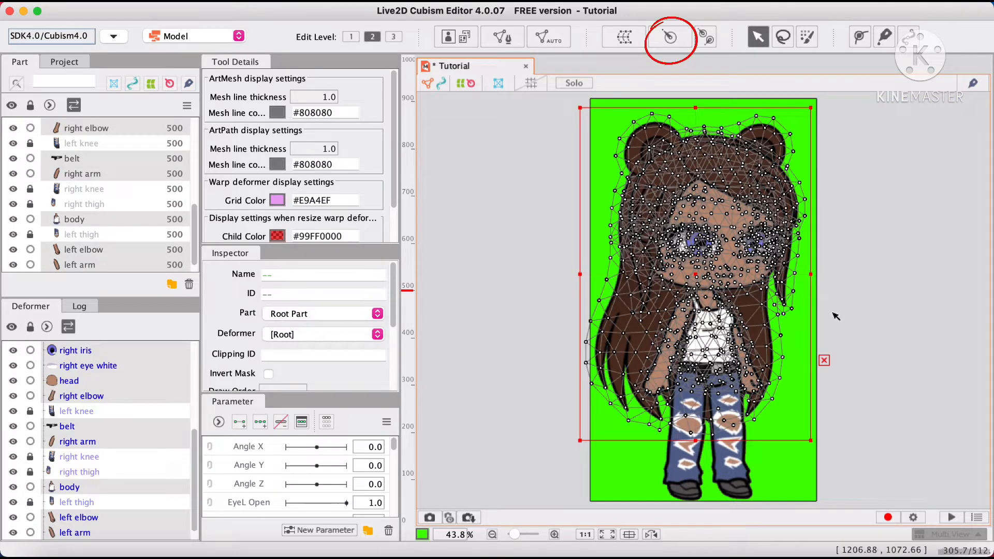
left_click(669, 44)
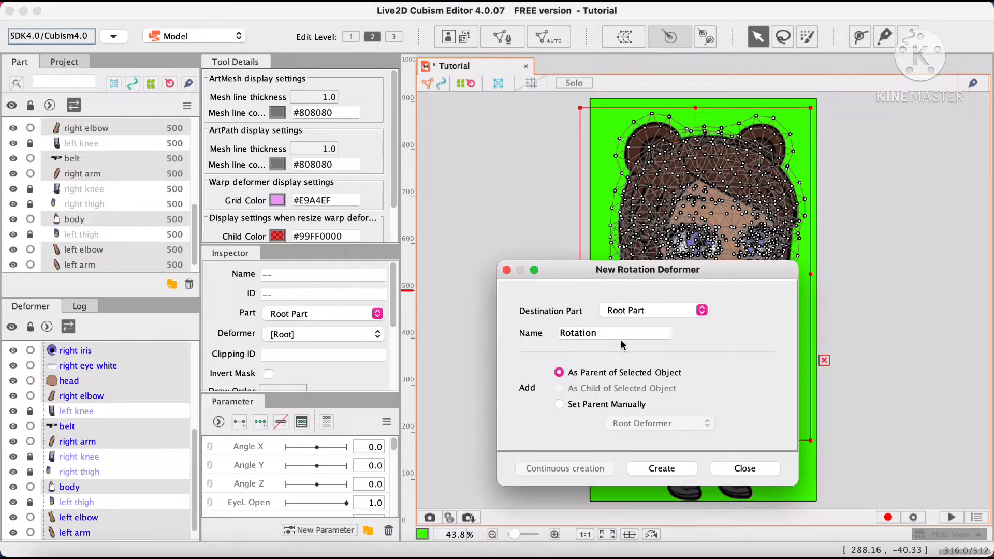
double_click(595, 333)
type("bo")
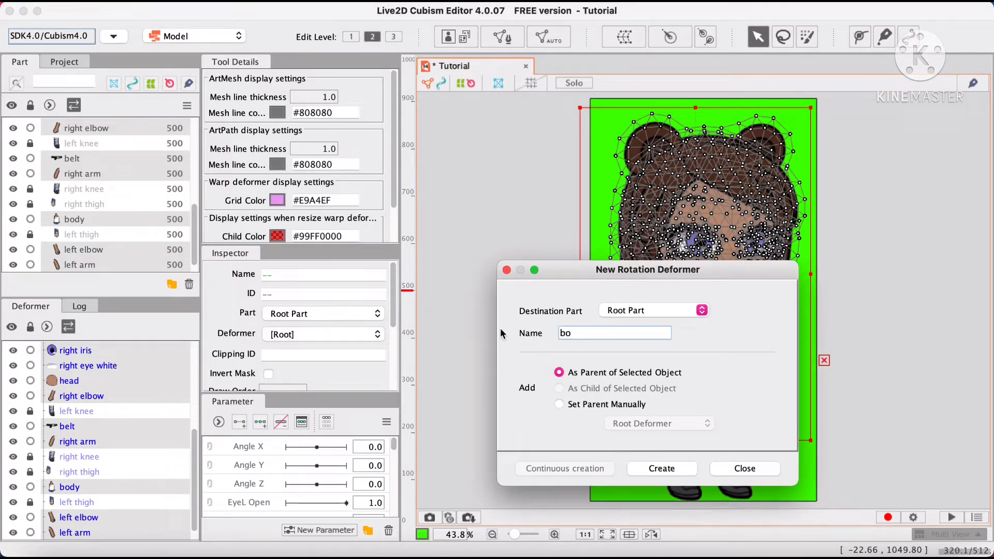
type("dy")
left_click(671, 468)
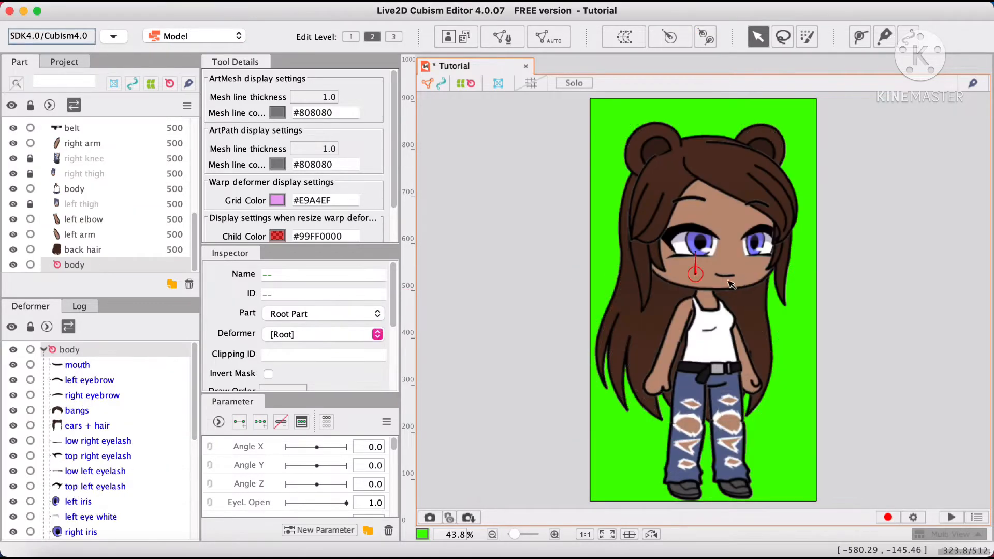
Move the body rotation deformer's pivot down to the belt buckle and undo the test rotation
left_click(695, 273)
left_click_drag(696, 275, 721, 351)
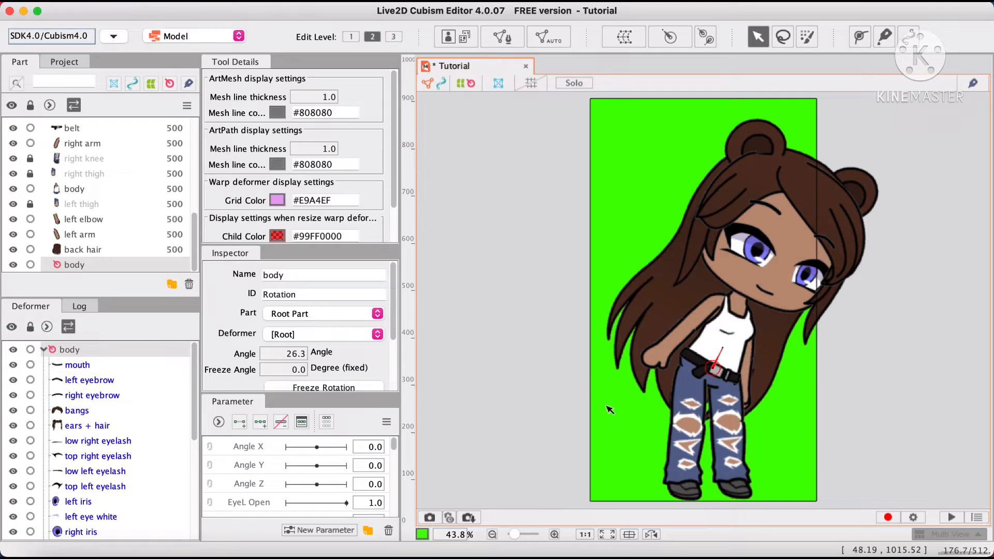
key("super+z")
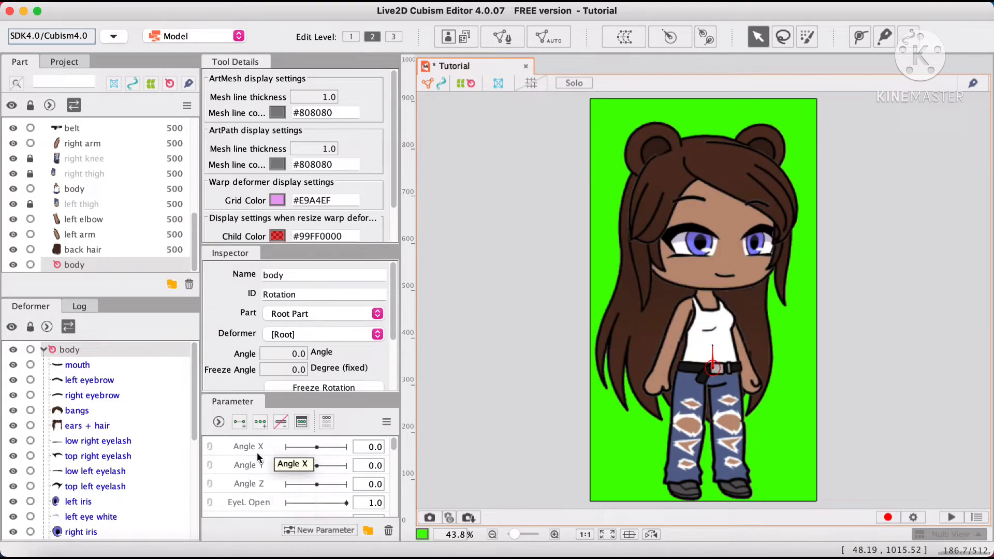
Delete Angle X and all the other default parameters
left_click(258, 454)
left_click(387, 532)
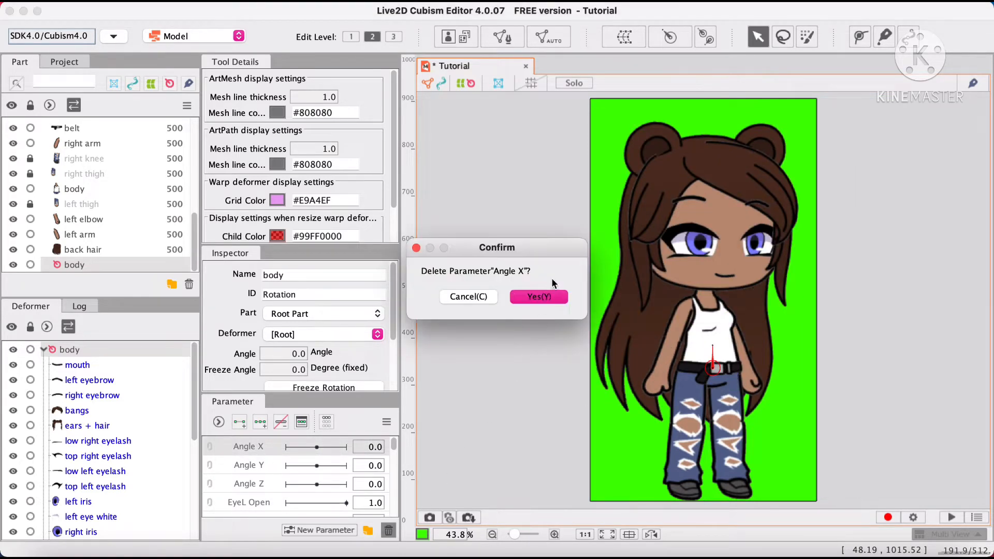
left_click(548, 301)
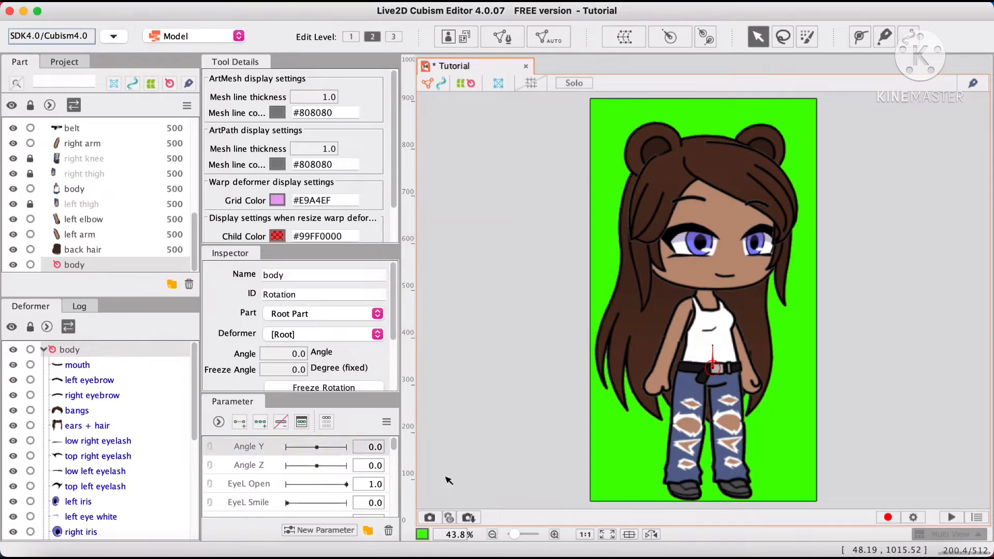
left_click(388, 531)
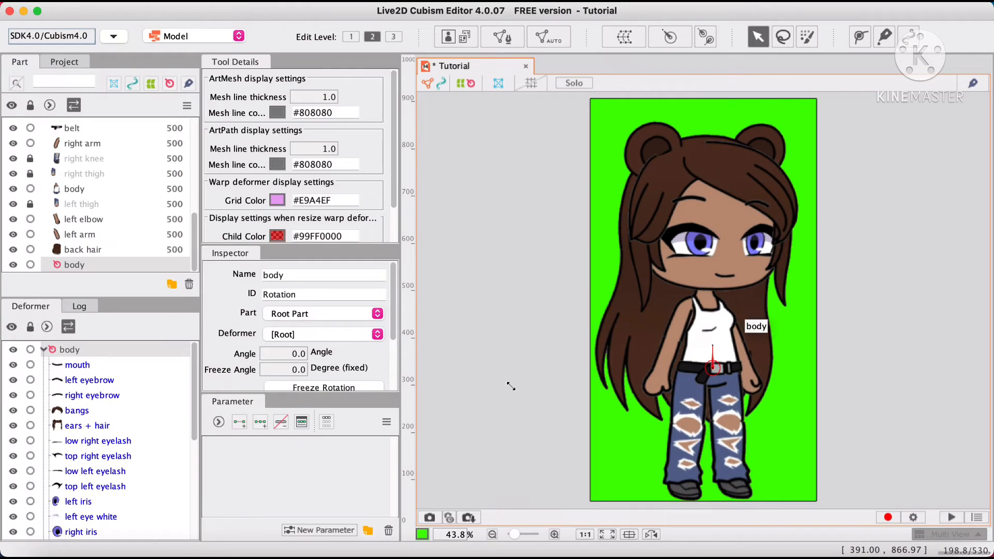
Create a new parameter named Body with the range -30 to 30 and default 0
left_click(290, 531)
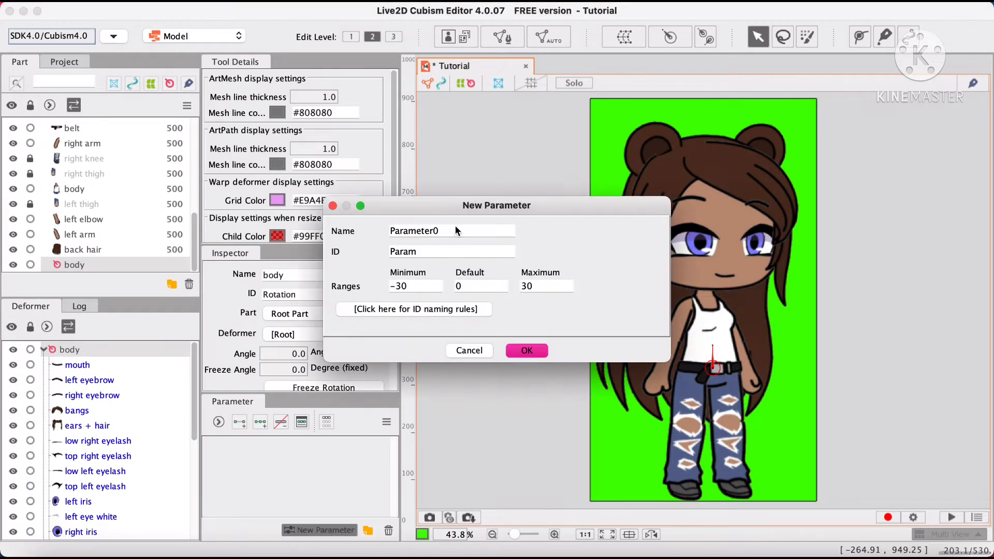
left_click(456, 226)
left_click(455, 227)
key("BackSpace")
key("BackSpace")
key("BackSpace")
key("BackSpace")
key("BackSpace")
key("BackSpace")
key("BackSpace")
key("BackSpace")
key("BackSpace")
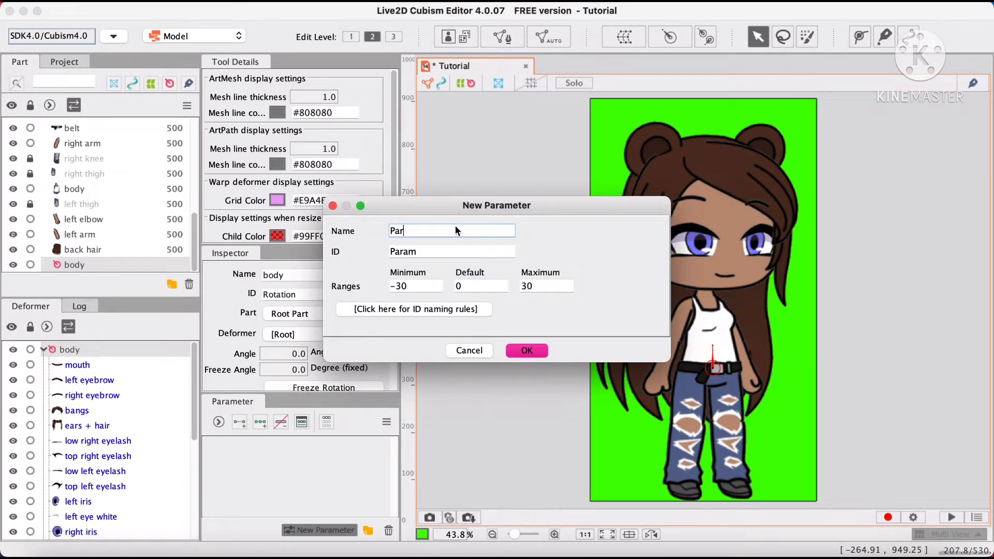
type("Body")
left_click(527, 351)
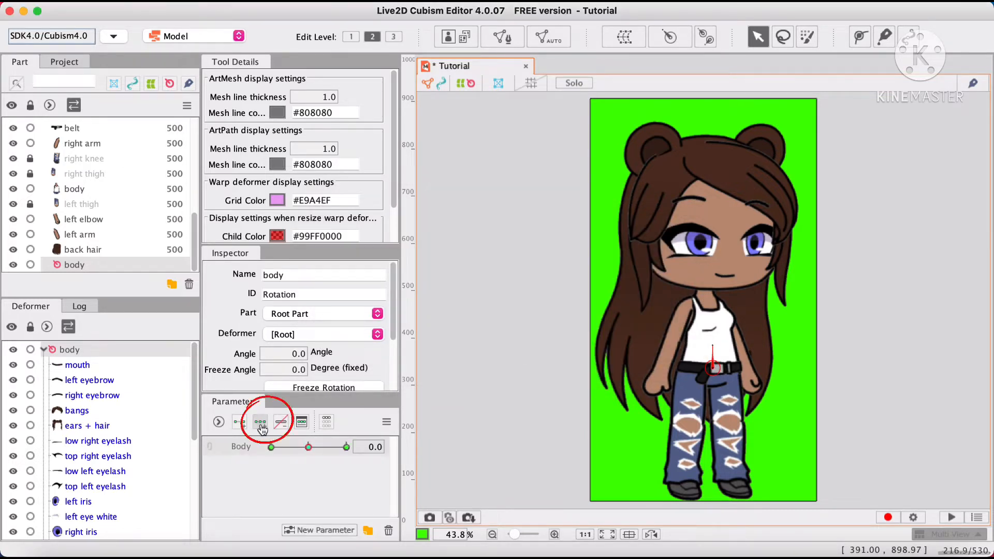
Key the body deformer's rotation at about 30 degrees for Body 30 and about -25 degrees for Body -30, and return the parameter near 0
left_click_drag(312, 449, 348, 449)
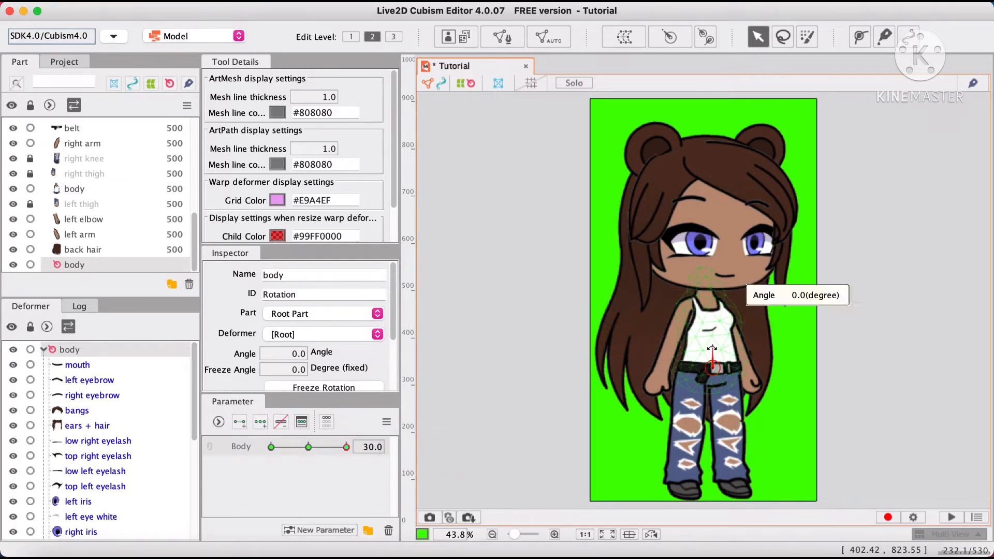
left_click_drag(713, 346, 723, 346)
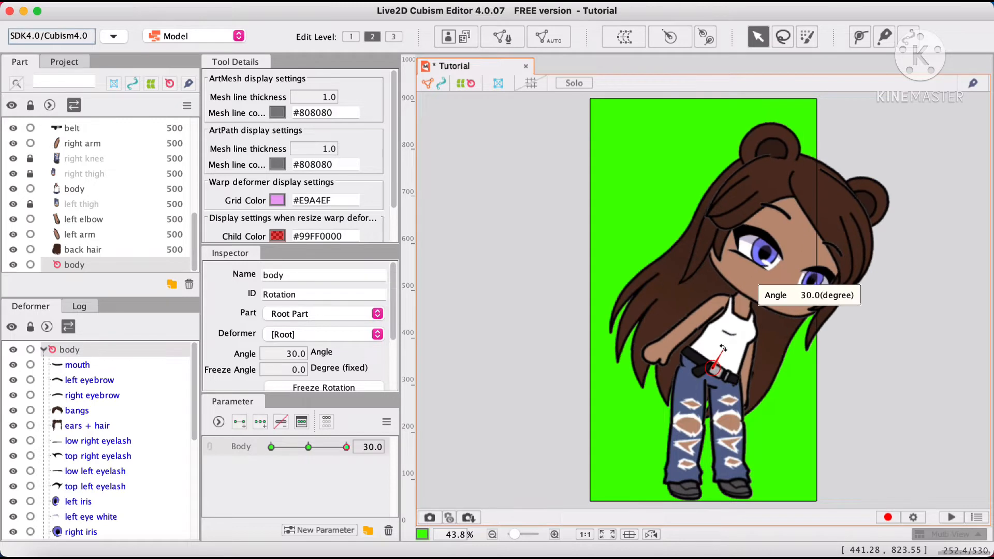
left_click_drag(348, 450, 265, 456)
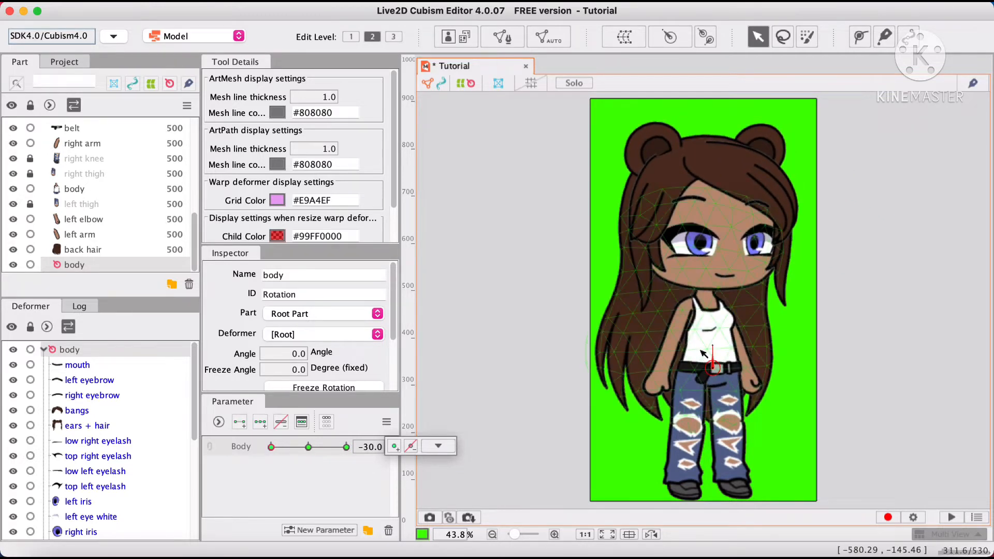
left_click_drag(713, 346, 693, 345)
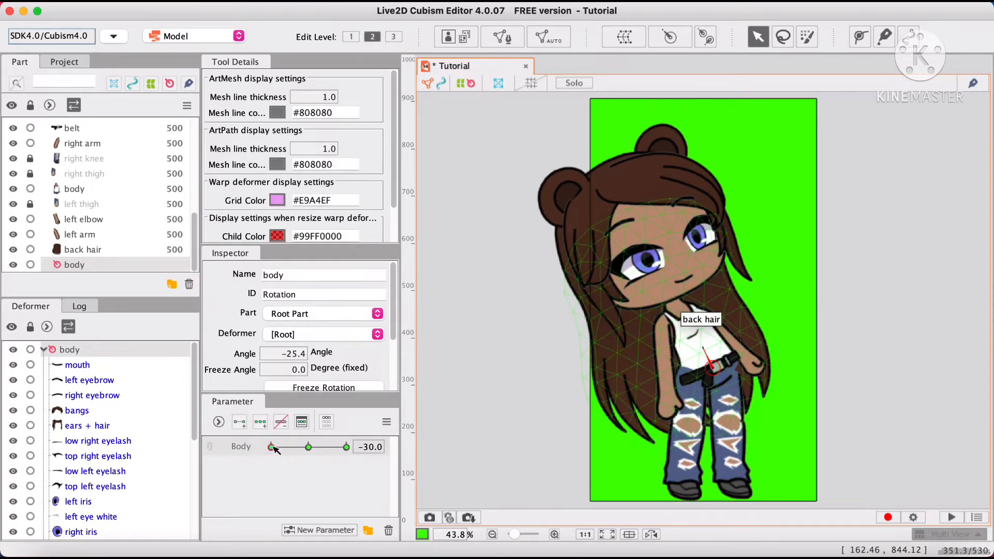
left_click_drag(276, 450, 310, 452)
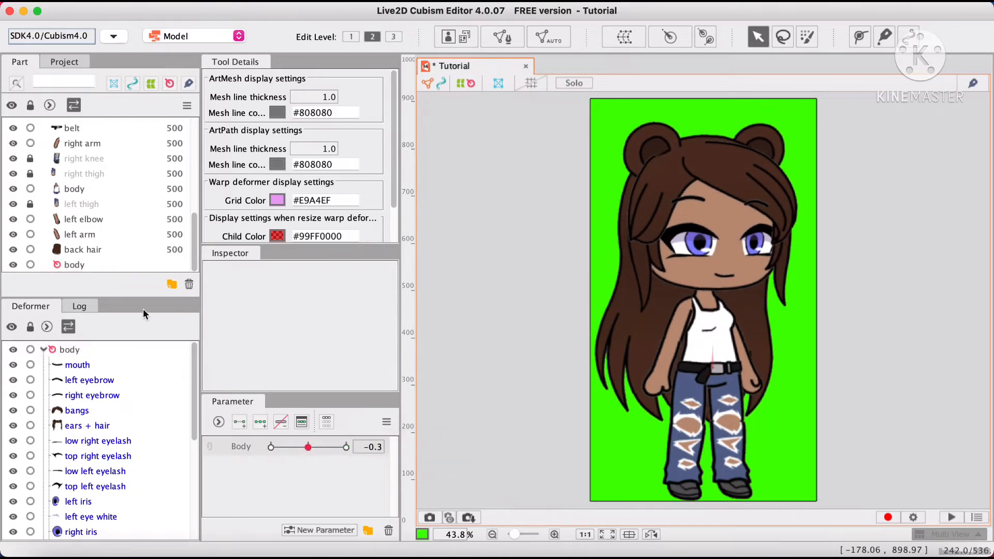
Add three keys to the Right leg parameter and rotate deformer g about the right hip to about -41 degrees at value 30
left_click(31, 105)
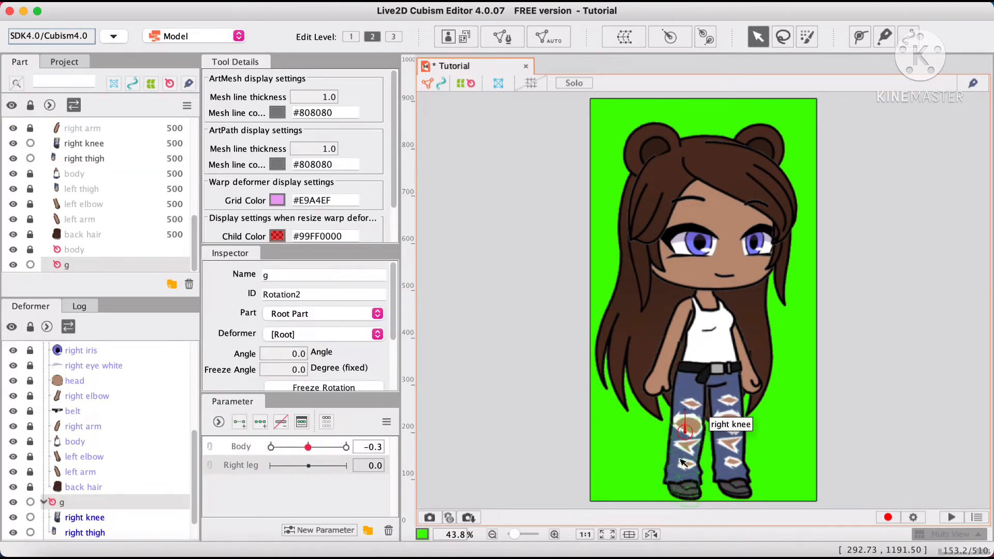
left_click(260, 422)
left_click_drag(309, 466, 346, 465)
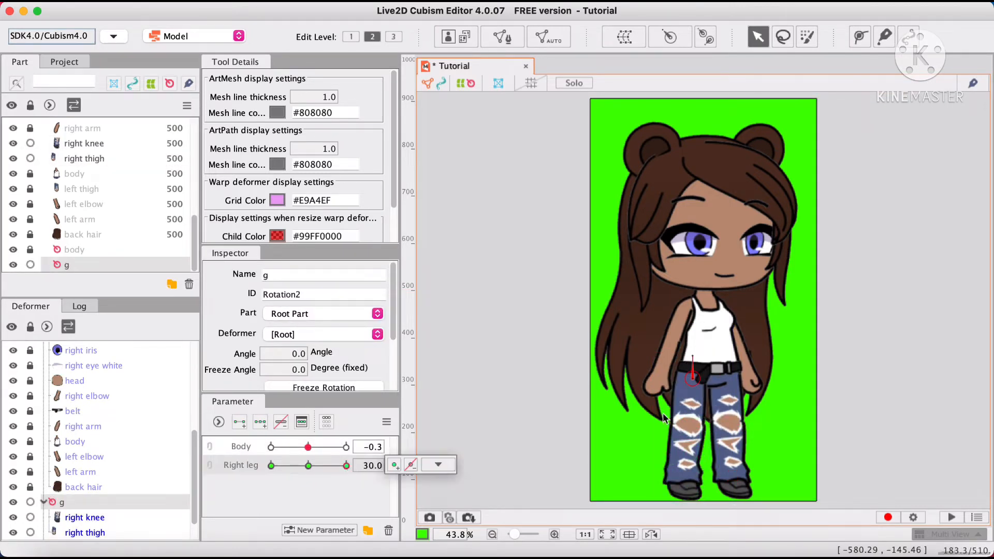
left_click_drag(692, 358, 682, 364)
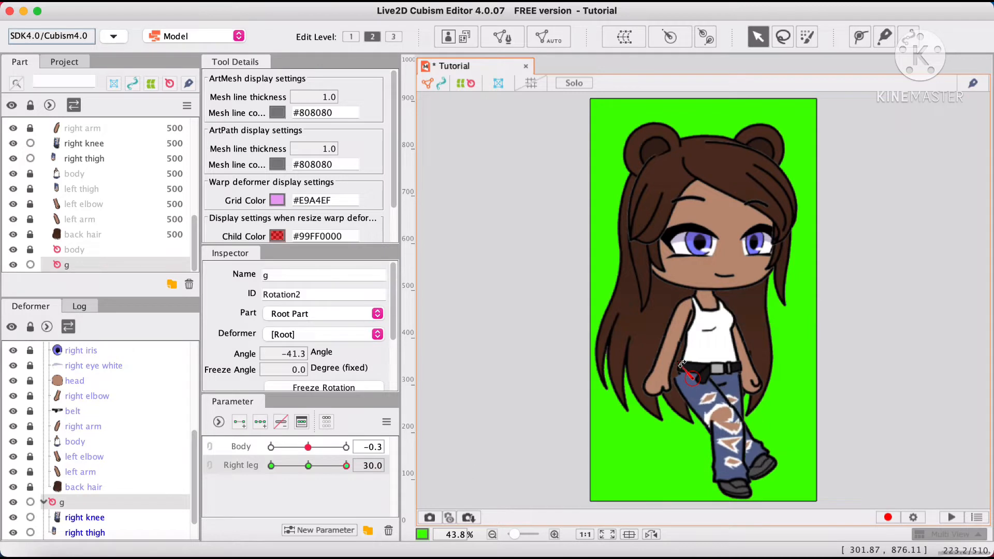
Reorder the parts so the left knee sits directly below the right thigh, and clear the selection
scroll(148, 226, "up", 3)
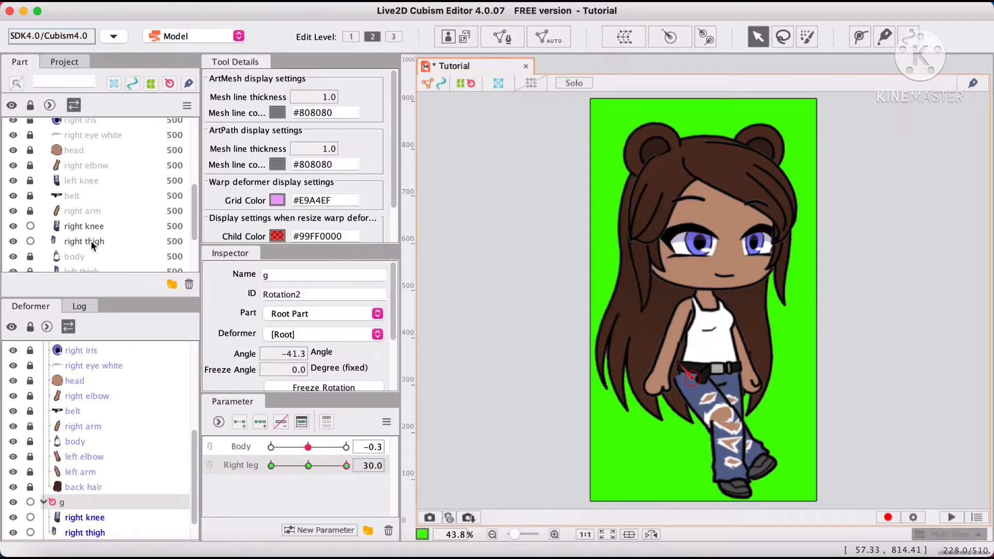
left_click_drag(82, 180, 86, 253)
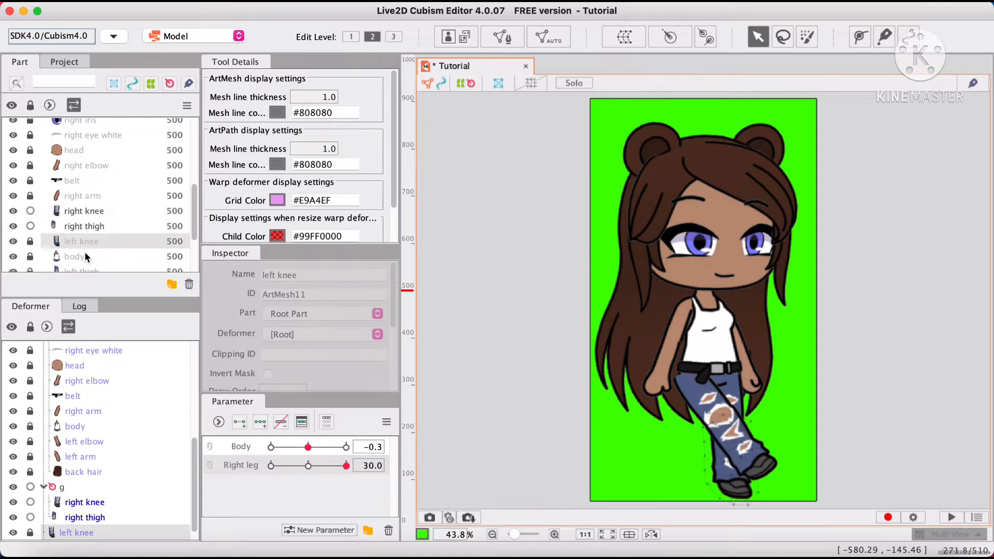
left_click(437, 345)
Rotate deformer g to about -99 degrees at Right leg 30, swing it the opposite way at the negative end, and return the parameter near 0
left_click(688, 373)
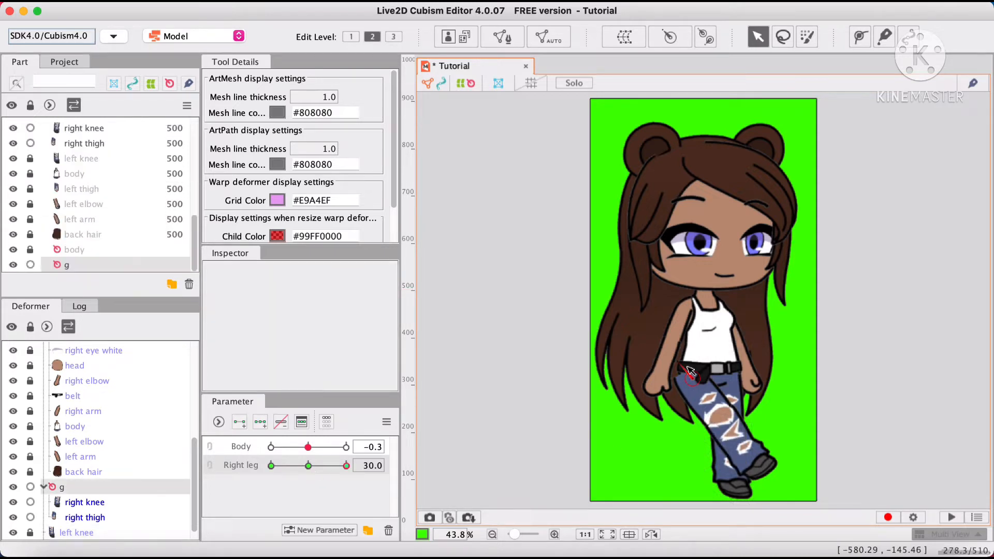
mouse_move(680, 365)
left_mouse_down()
mouse_move(673, 379)
mouse_move(666, 370)
mouse_move(670, 382)
left_mouse_up()
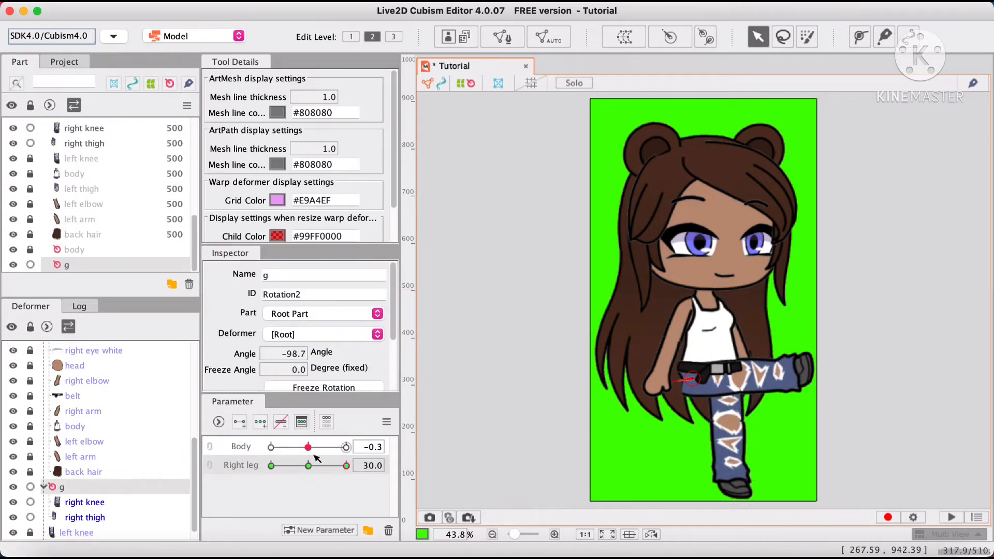
left_click_drag(348, 471, 301, 472)
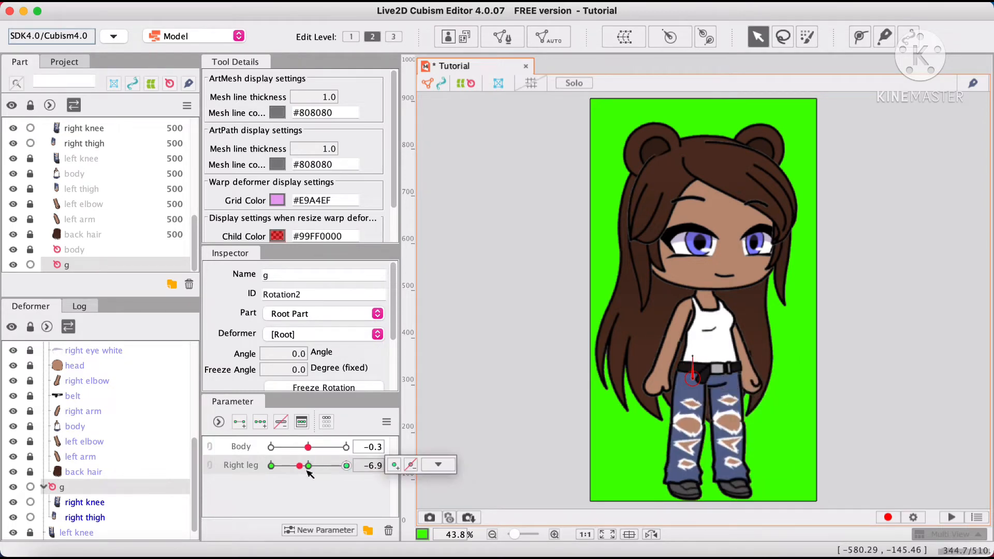
left_click_drag(692, 357, 717, 374)
left_click_drag(279, 466, 307, 469)
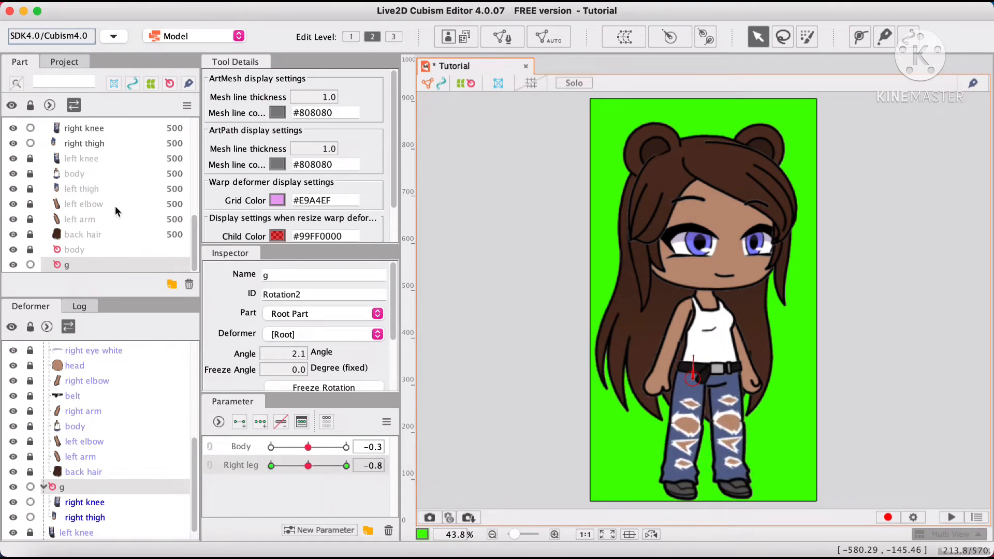
Lock the right thigh so that the right knee is the only unlocked leg part
scroll(109, 198, "up", 2)
left_click(30, 199)
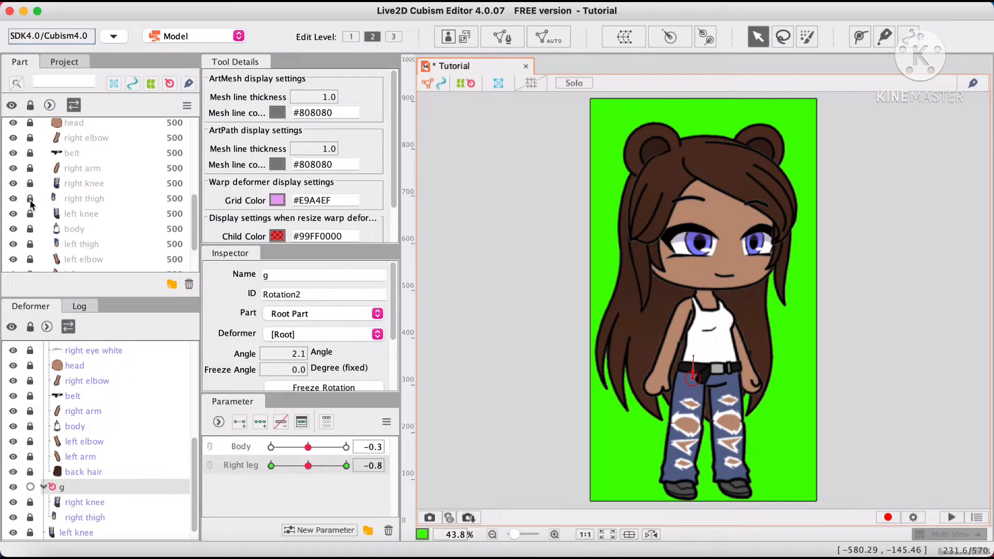
left_click(30, 183)
left_click(30, 183)
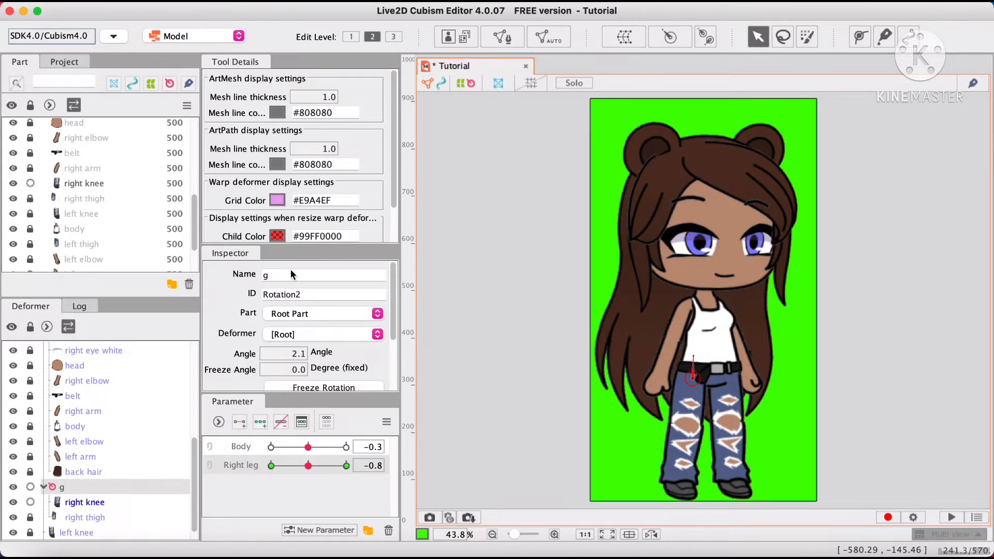
Select the right knee mesh and add a new parameter named Right knee with a range of -30 to 30
left_click(58, 183)
left_click(317, 530)
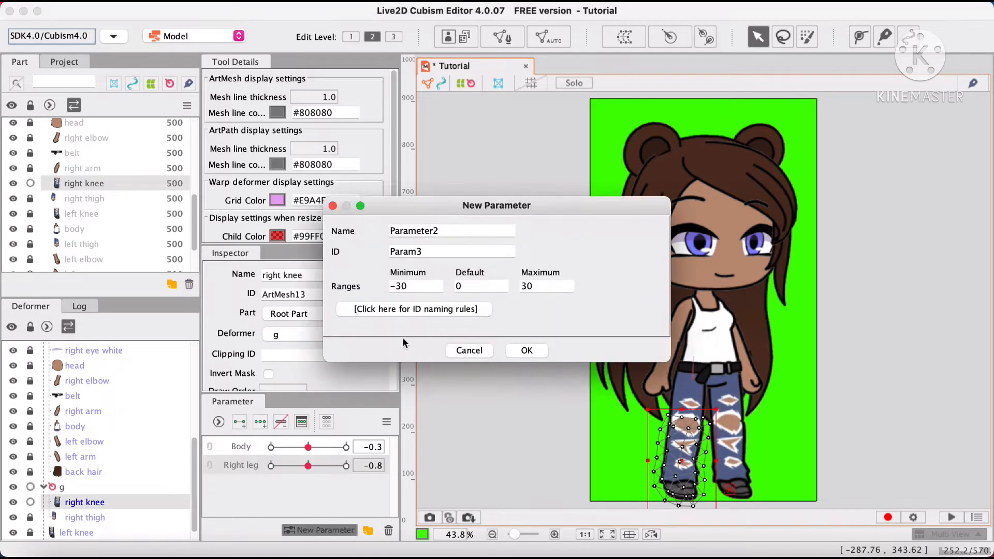
left_click(453, 224)
left_click_drag(446, 235, 390, 235)
key("BackSpace")
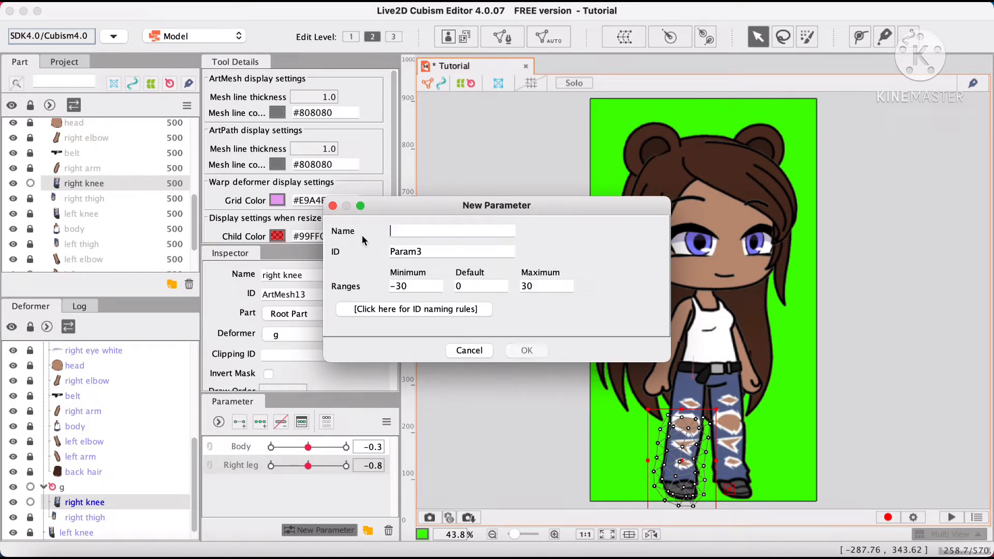
type("Right knee")
left_click(526, 351)
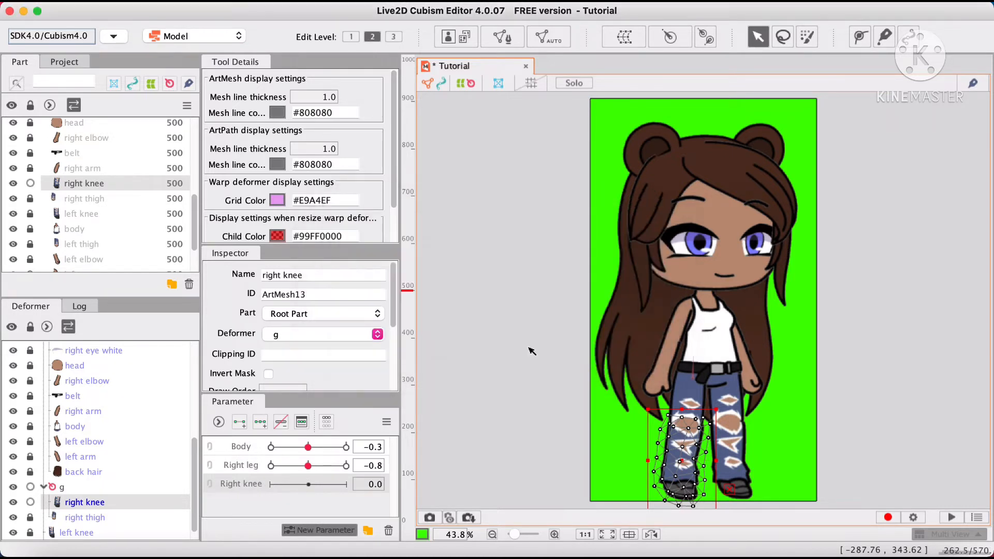
Create a rotation deformer named Right knee as parent of the right knee mesh and move its pivot to the knee joint
left_click(669, 36)
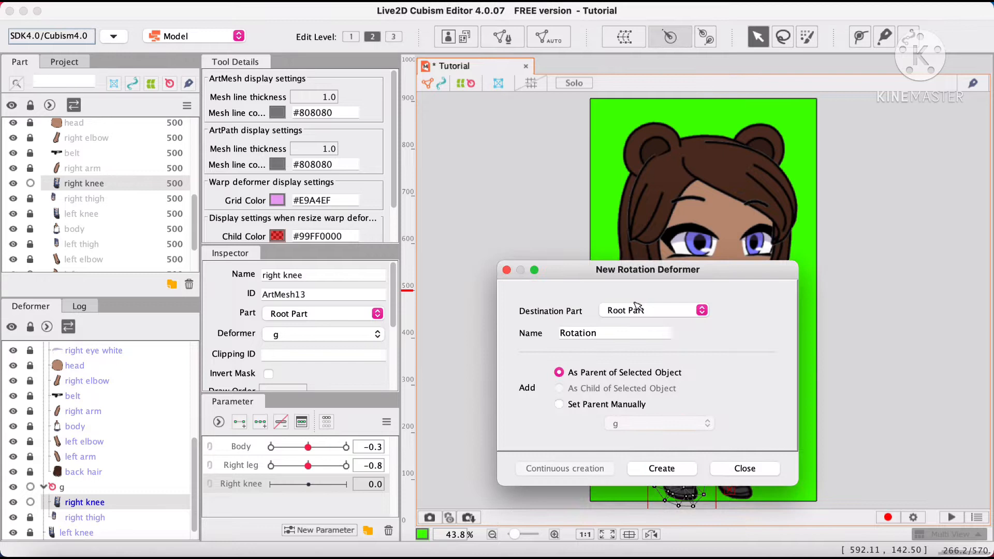
double_click(566, 331)
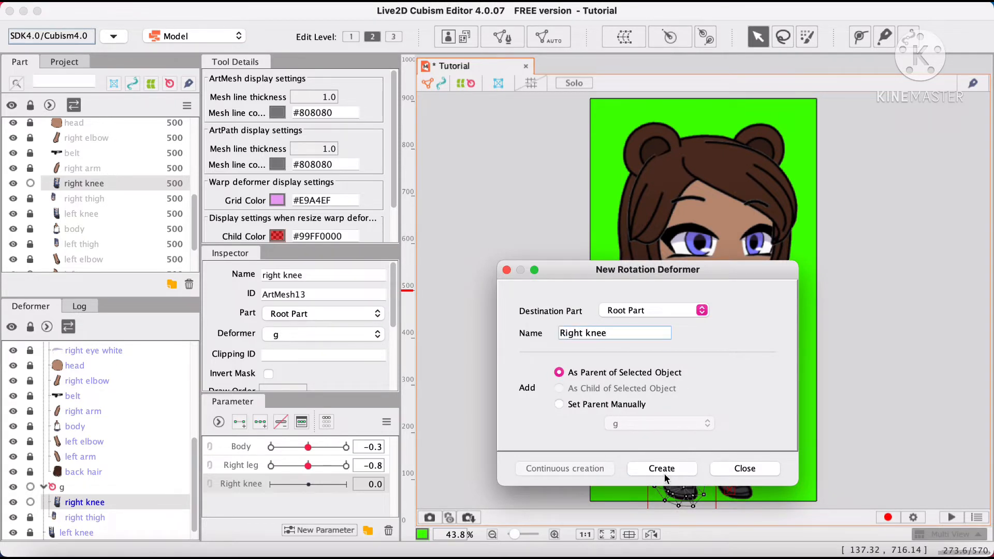
left_click(663, 468)
left_click_drag(694, 339, 688, 423)
Add three keys to the Right knee parameter and rotate its deformer to about -93 degrees at value 30
left_click(260, 422)
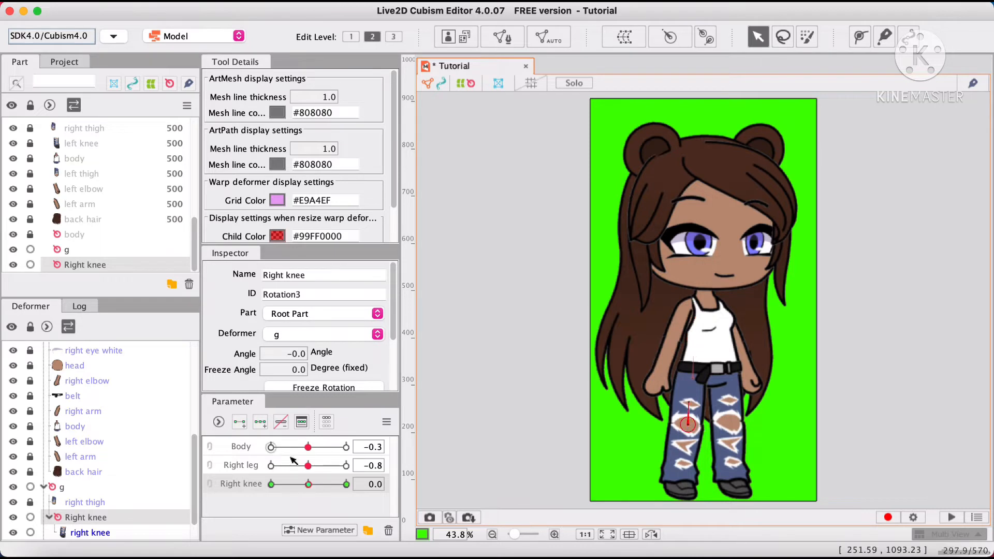
left_click(348, 484)
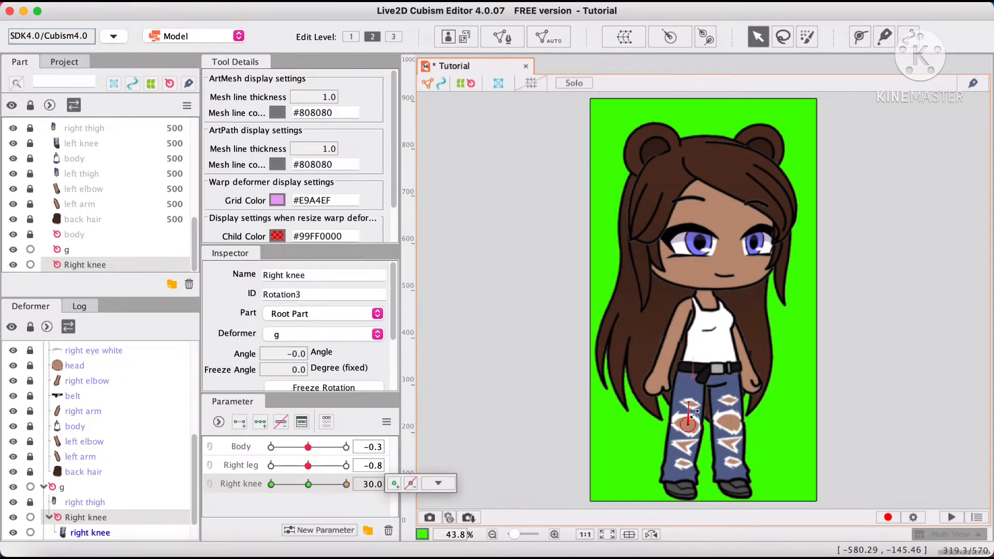
left_click_drag(694, 412, 664, 423)
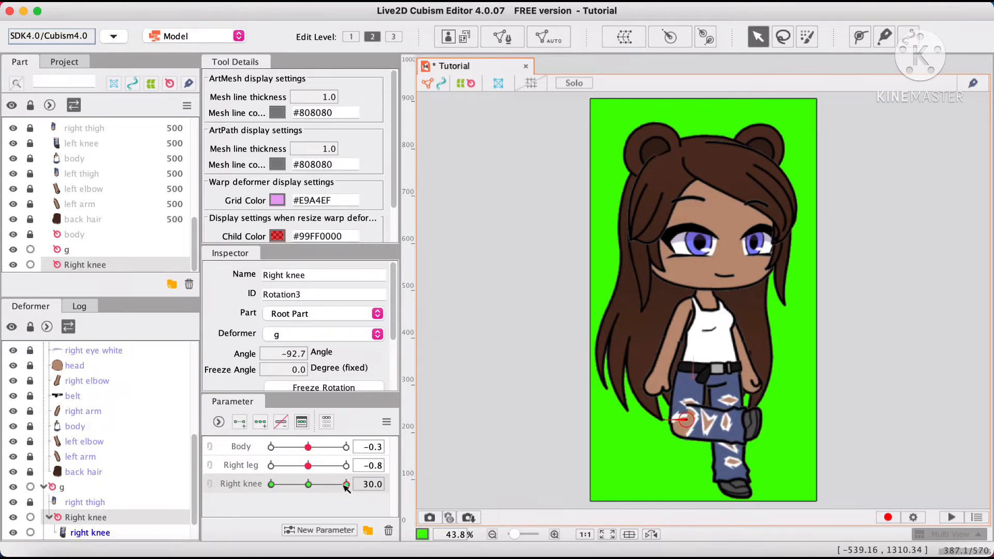
Rotate the Right knee deformer to about 92 degrees at value -30, and return the parameter near 0
left_click_drag(346, 489, 254, 484)
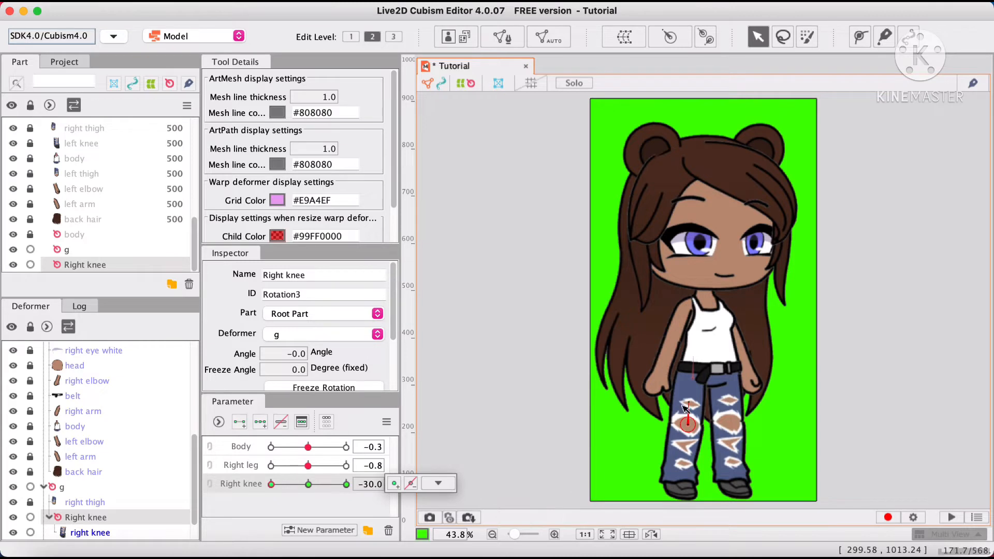
left_click_drag(686, 408, 703, 423)
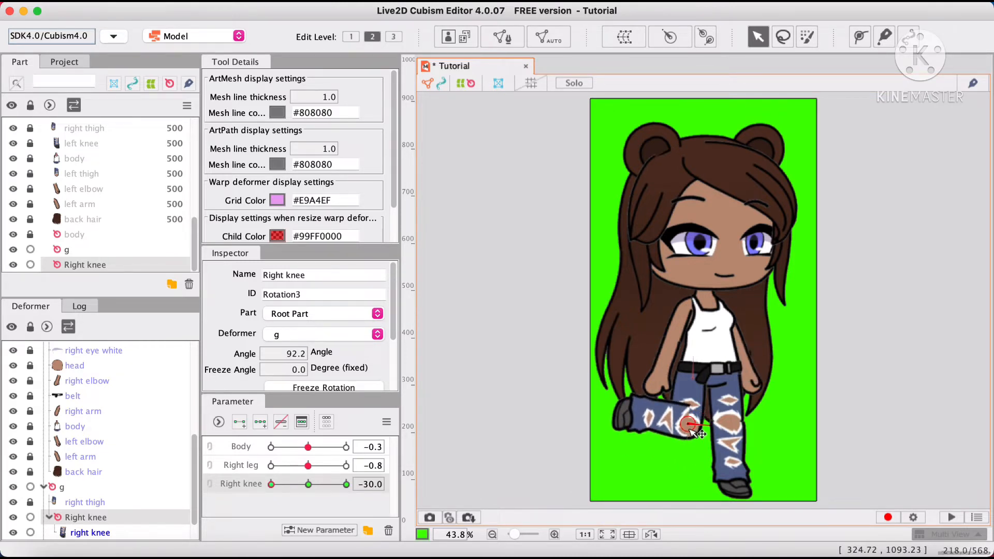
left_click_drag(278, 489, 308, 490)
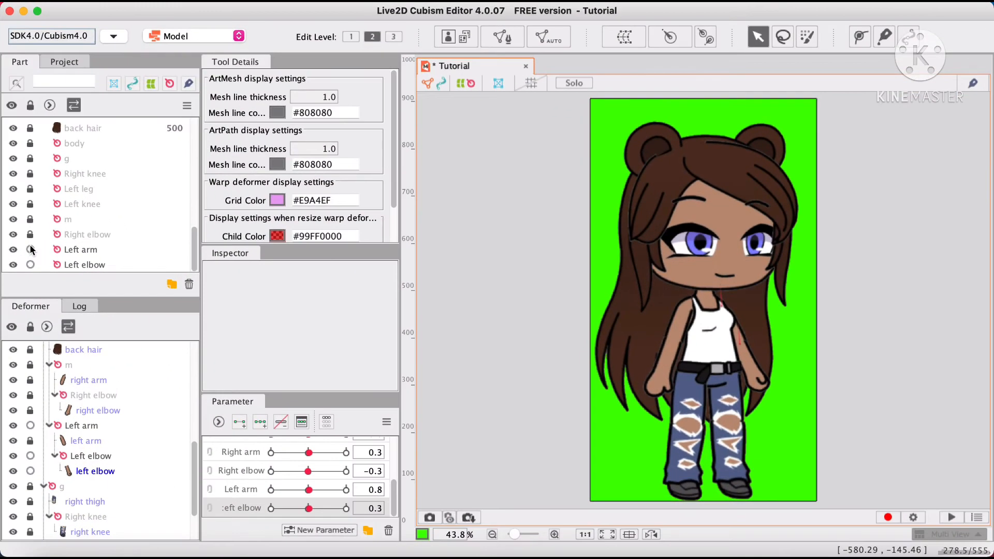
Lock the Left arm and Left elbow rotation deformers
left_click(30, 249)
left_click(30, 265)
scroll(29, 244, "up", 10)
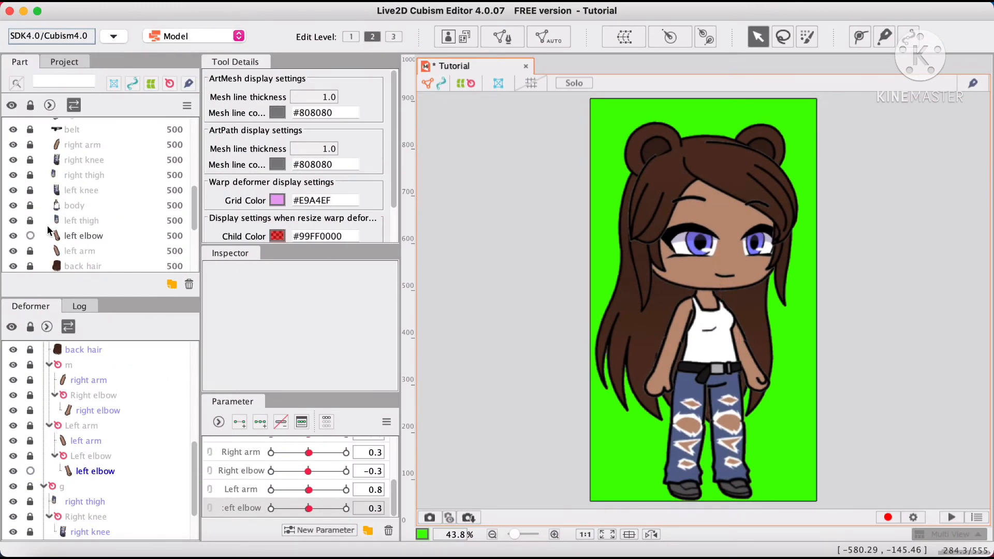
scroll(28, 241, "down", 3)
Unlock all parts at once, and lock the belt, right arm, right elbow, right knee and right thigh
left_click(30, 106)
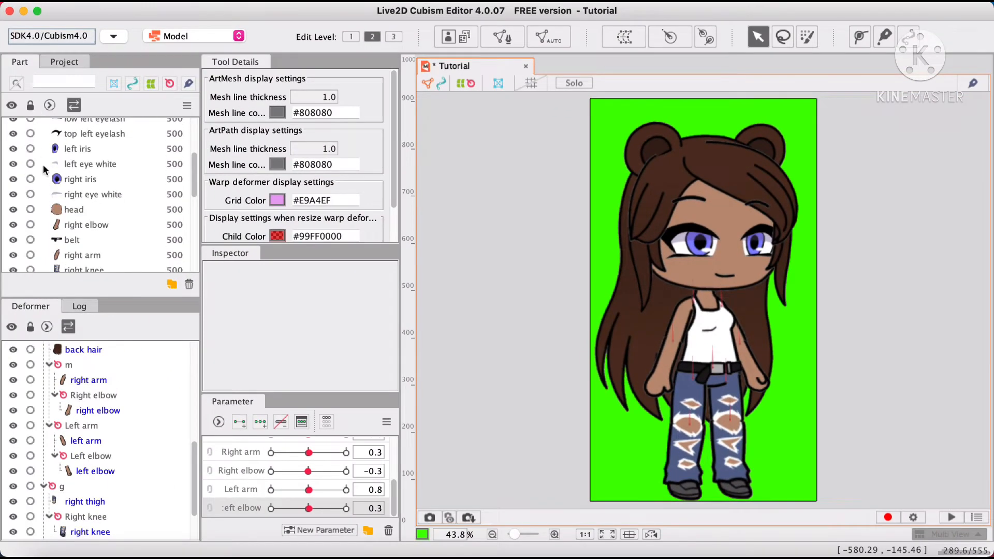
scroll(42, 166, "down", 5)
left_click(30, 184)
left_click(30, 200)
left_click(30, 170)
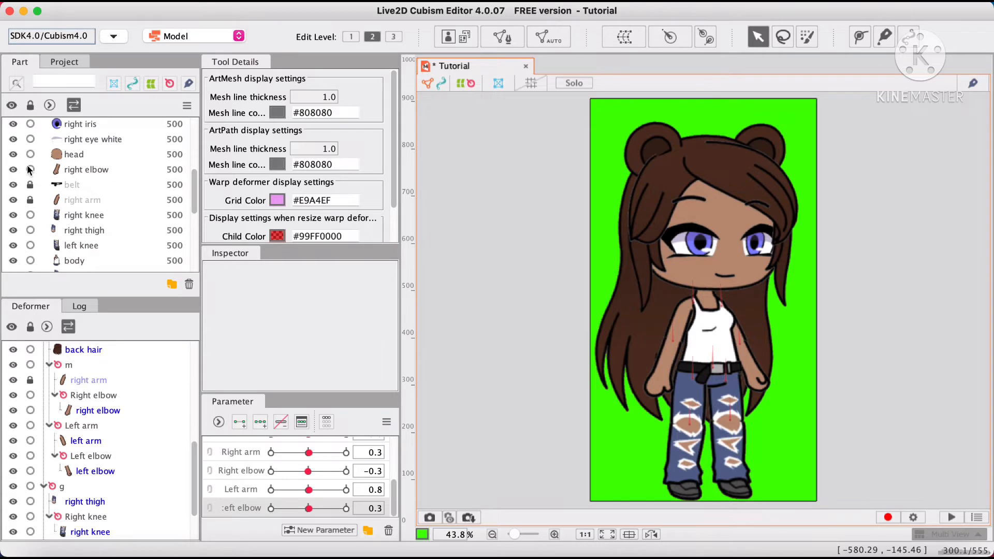
left_click(30, 215)
left_click(30, 230)
Lock the left knee, body, left thigh, left elbow and left arm meshes
scroll(30, 217, "down", 3)
left_click(30, 190)
left_click(30, 205)
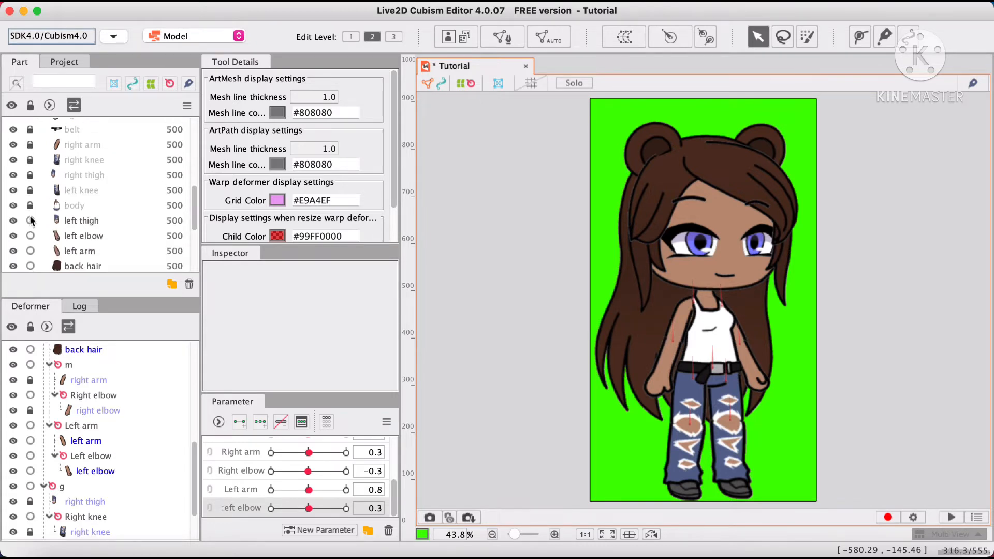
left_click(29, 219)
scroll(30, 207, "down", 5)
left_click(30, 153)
left_click(30, 168)
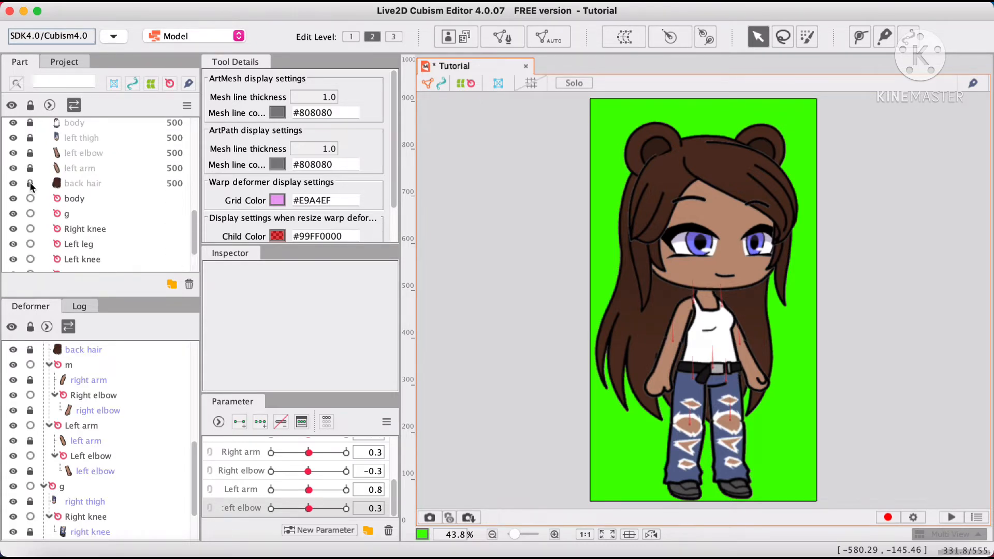
Lock all the body, leg and arm rotation deformers, from body down to Left elbow, leaving back hair unlocked
scroll(29, 182, "down", 4)
left_click(30, 143)
left_click(30, 158)
left_click(30, 173)
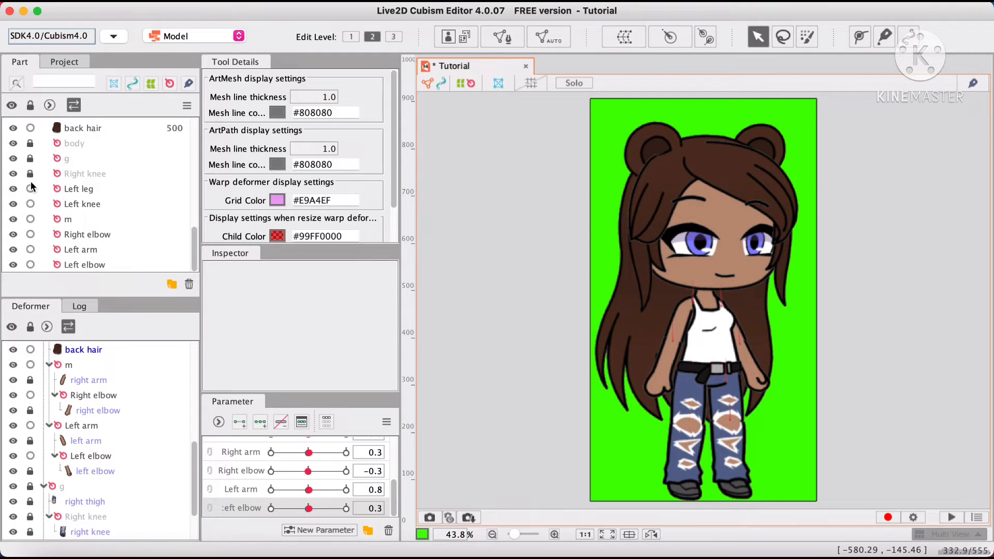
left_click(30, 188)
left_click(30, 204)
left_click(30, 249)
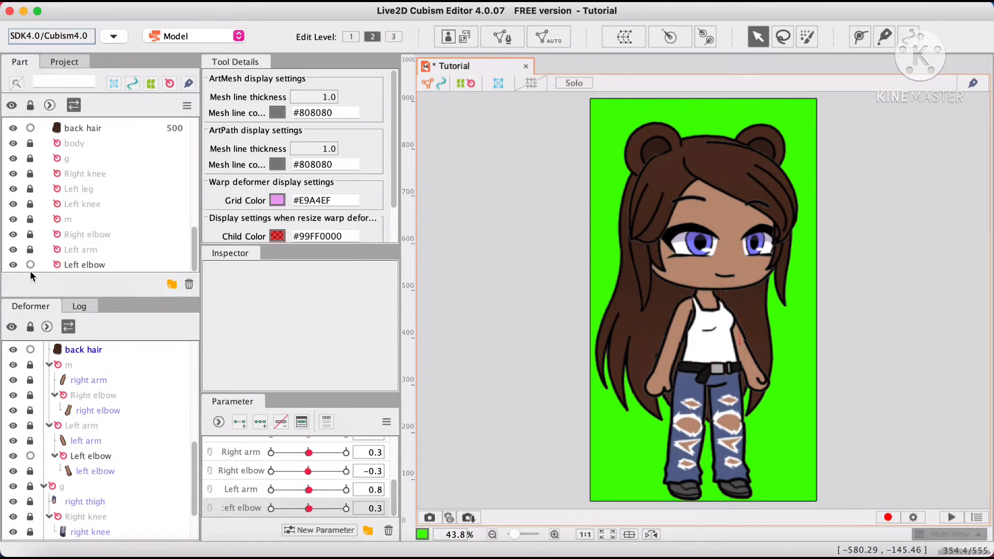
left_click(30, 264)
Select all the unlocked face and hair meshes and add a new parameter named head
scroll(47, 237, "up", 15)
scroll(49, 238, "down", 9)
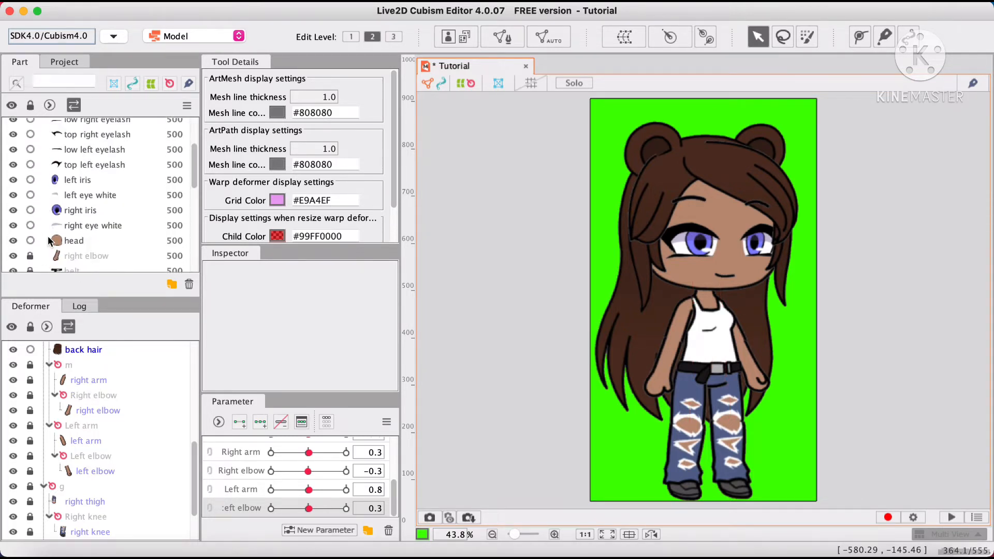
left_click_drag(554, 124, 912, 349)
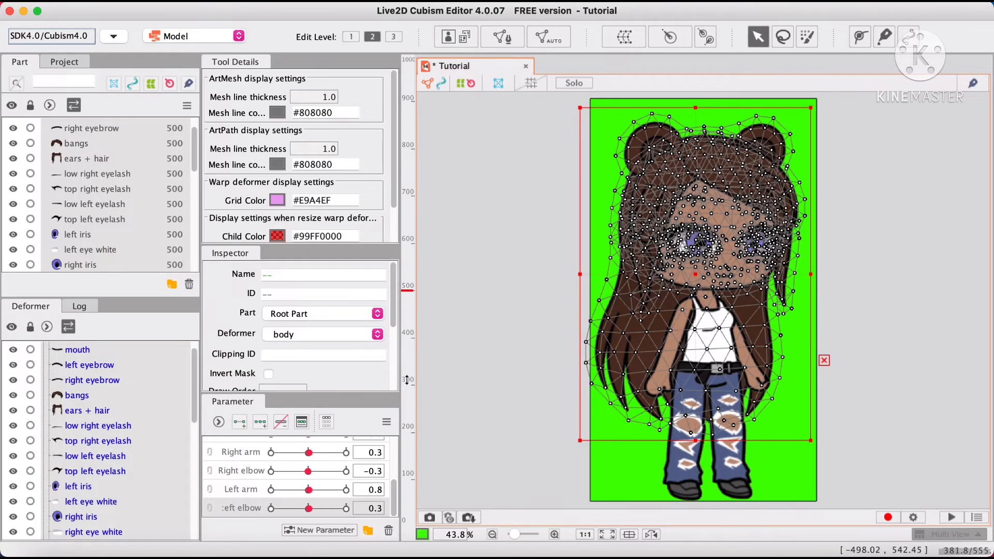
left_click(320, 530)
left_click_drag(448, 235, 383, 234)
key("BackSpace")
type("head")
left_click(527, 351)
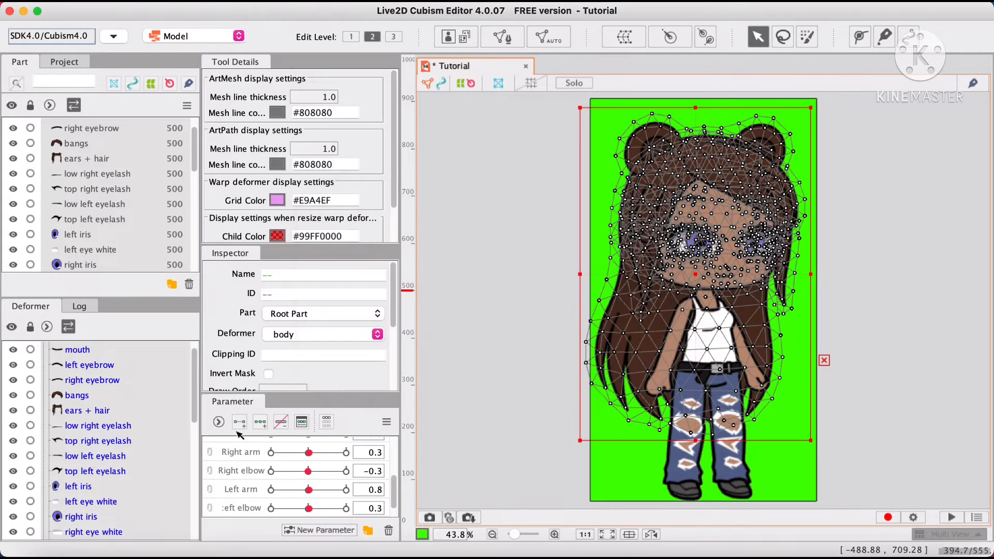
Create a rotation deformer named head as parent of the selected meshes and move its pivot to the neck
left_click(669, 37)
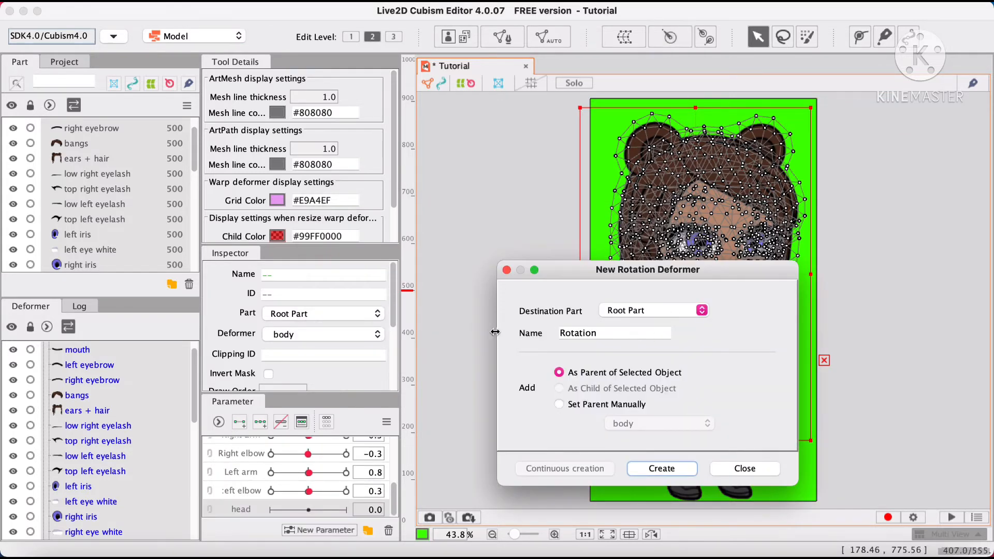
double_click(599, 333)
key("BackSpace")
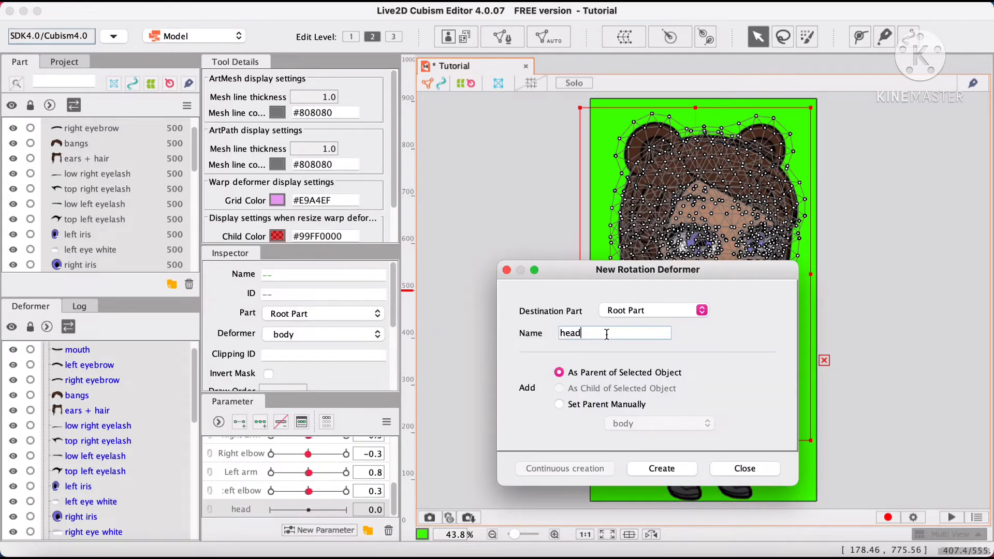
type("head")
left_click(662, 476)
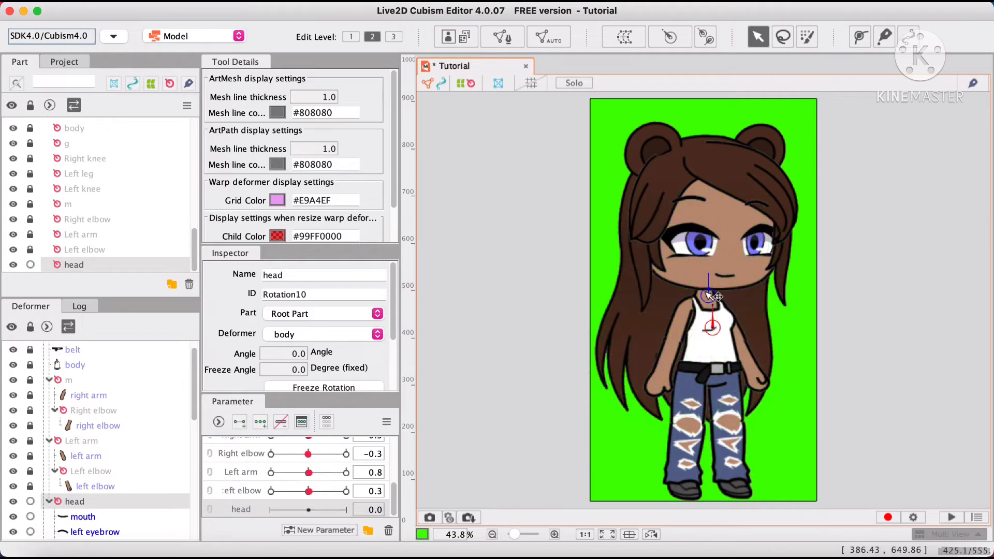
left_click_drag(707, 294, 704, 295)
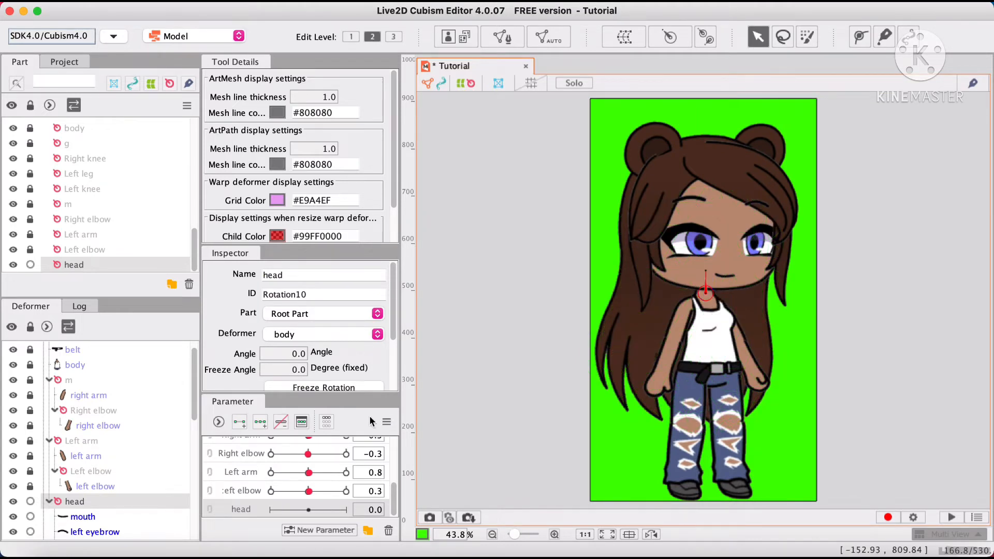
Key the head deformer to tilt slightly one way at head 30 and the other way at the negative end, and return the parameter near 0
left_click(346, 509)
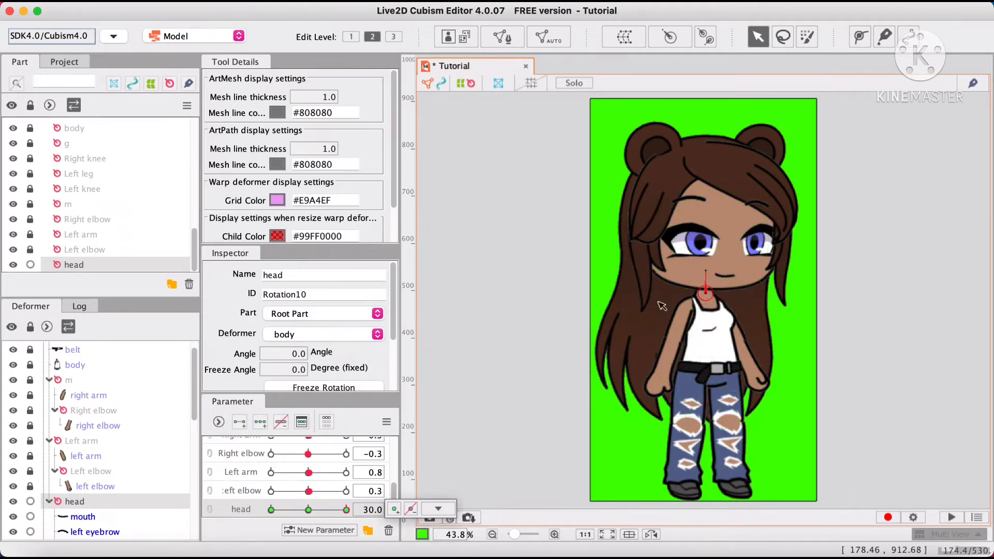
left_click_drag(705, 270, 718, 274)
left_click_drag(345, 510, 306, 512)
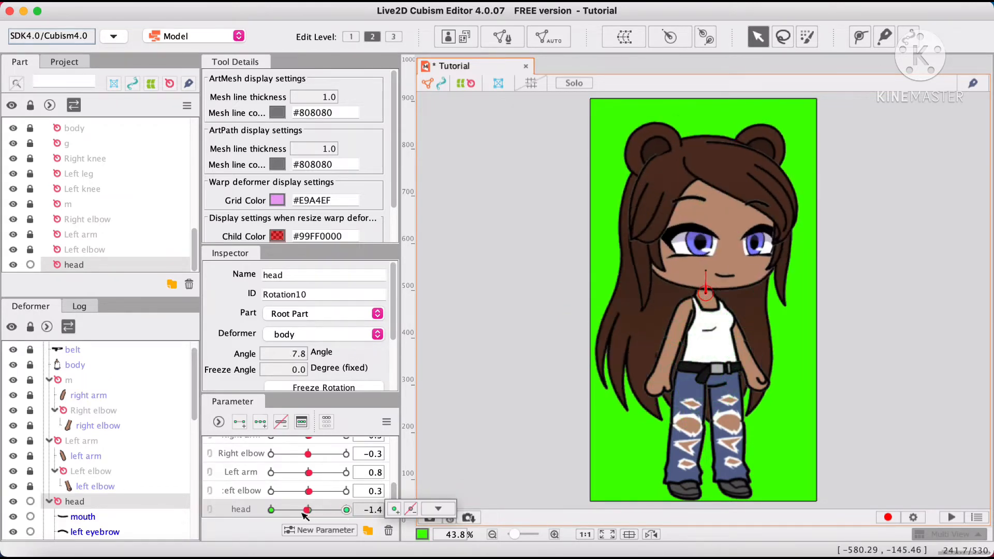
left_click_drag(705, 270, 698, 275)
left_click_drag(308, 510, 308, 510)
left_click(498, 366)
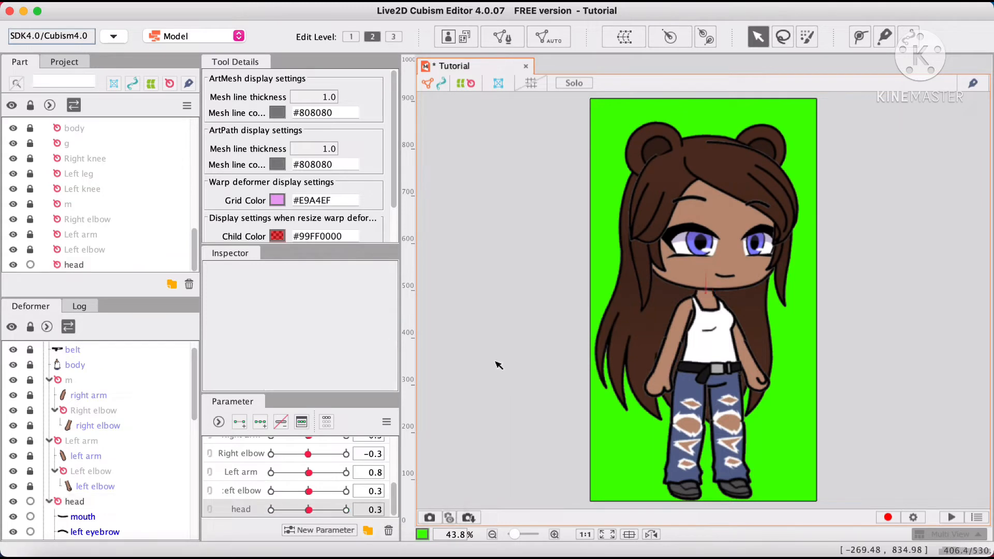
Lock the head deformer and all other parts so that back hair is the only unlocked one
left_click(30, 264)
left_click(30, 105)
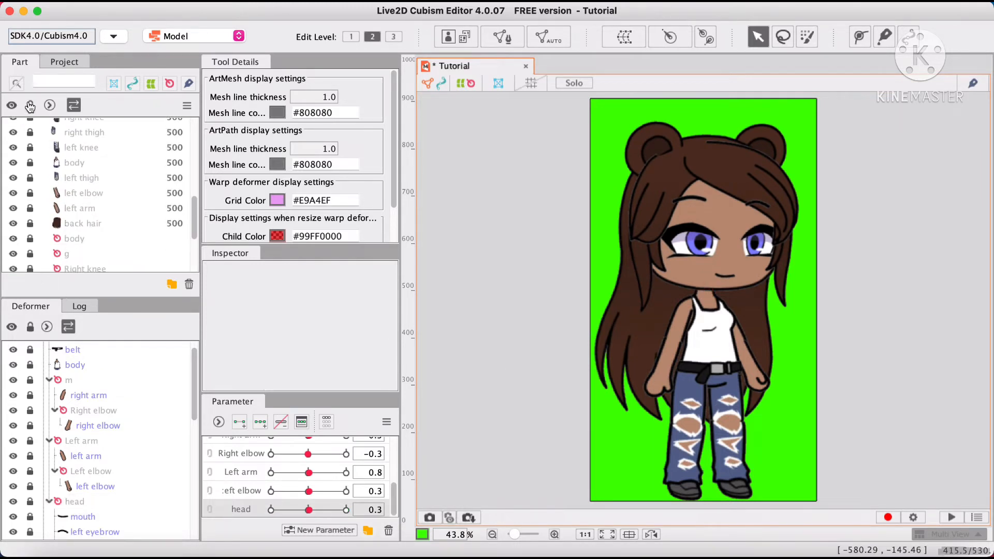
left_click(30, 223)
scroll(291, 466, "down", 1)
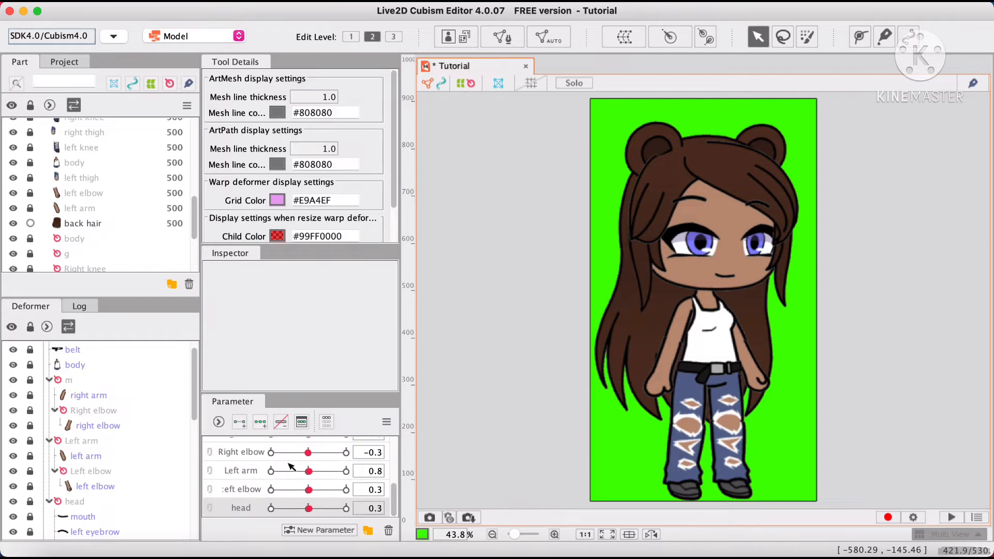
Add a new parameter named hair with a range of -30 to 30
left_click(331, 532)
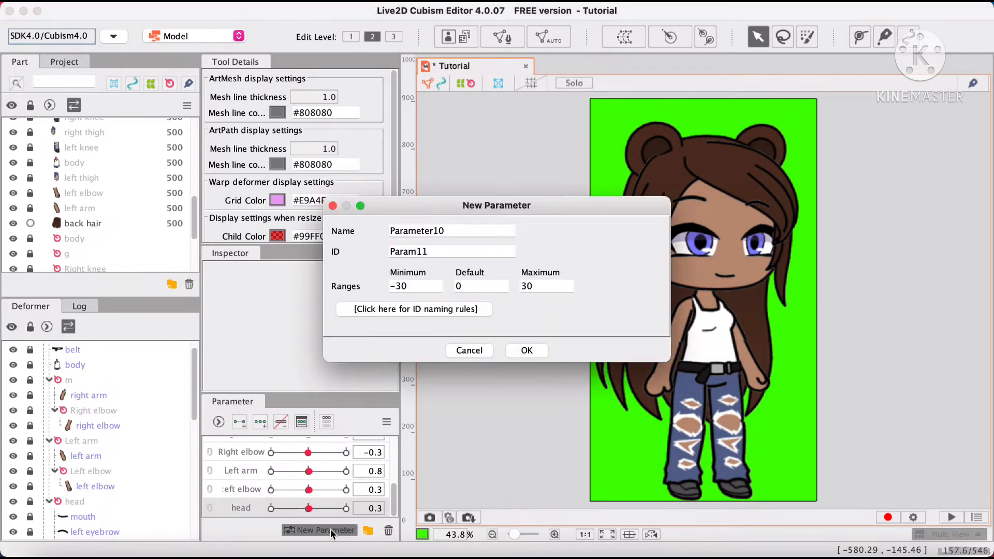
key("BackSpace")
type("hsir")
key("BackSpace")
key("BackSpace")
key("BackSpace")
key("BackSpace")
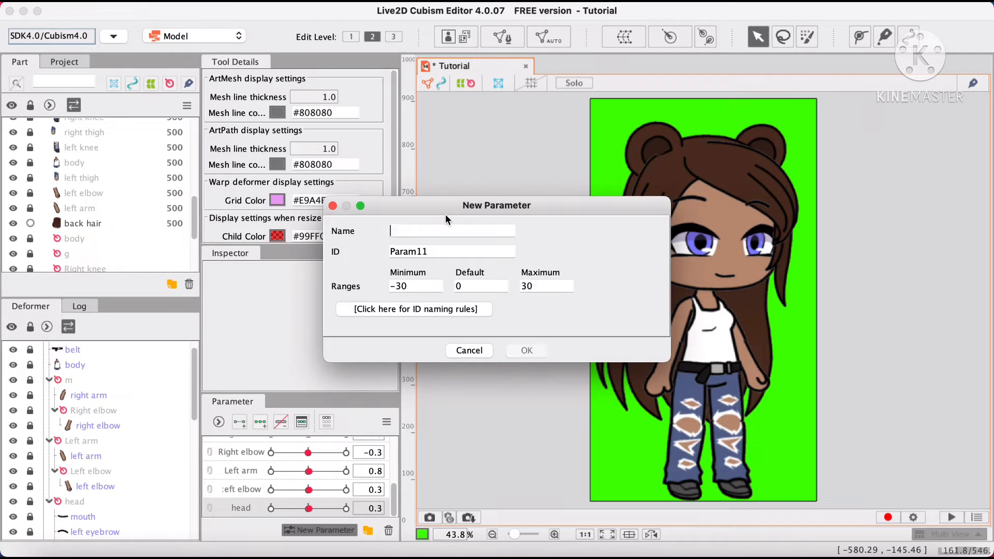
type("hair")
left_click(540, 352)
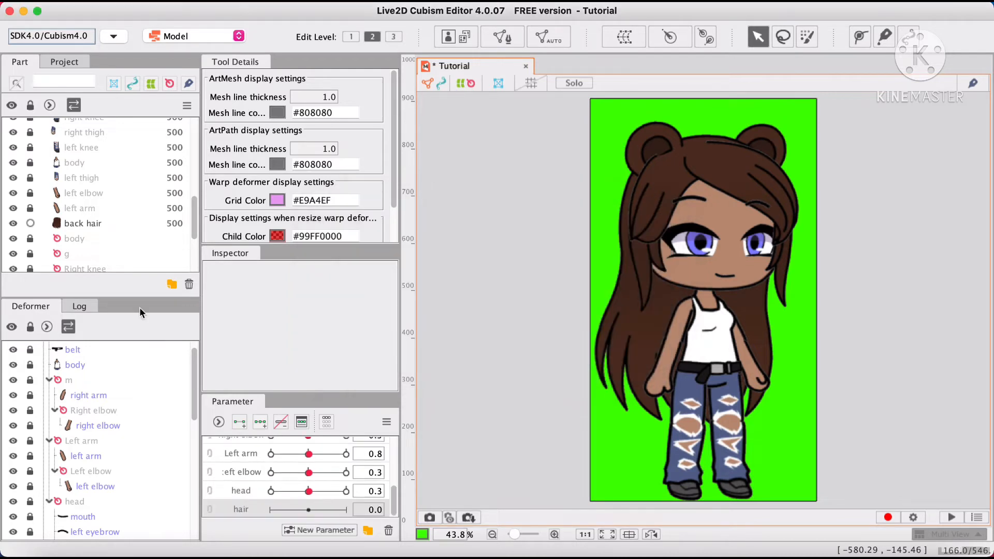
Create a rotation deformer named hair as parent of the back hair mesh and move its pivot up to the forehead
left_click(91, 222)
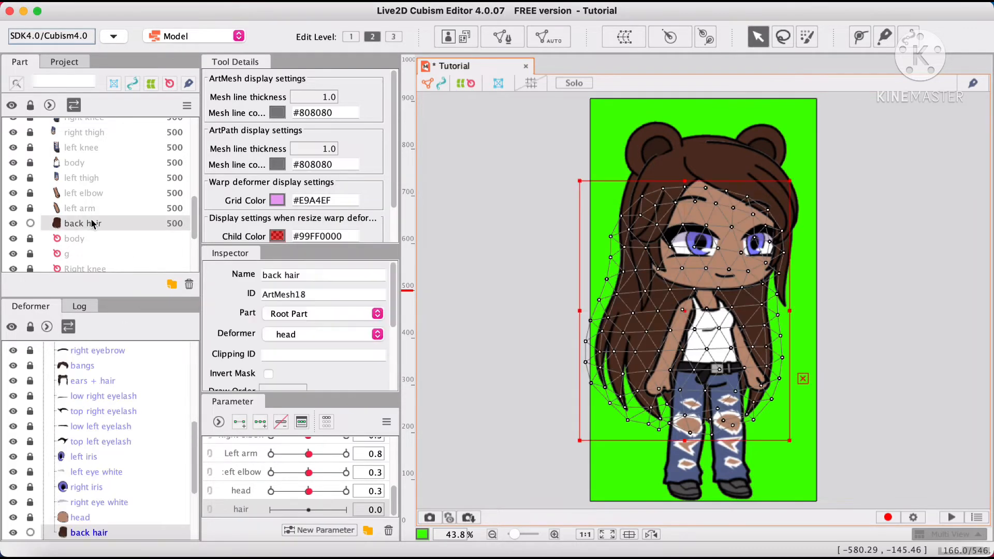
left_click(667, 44)
key("BackSpace")
key("BackSpace")
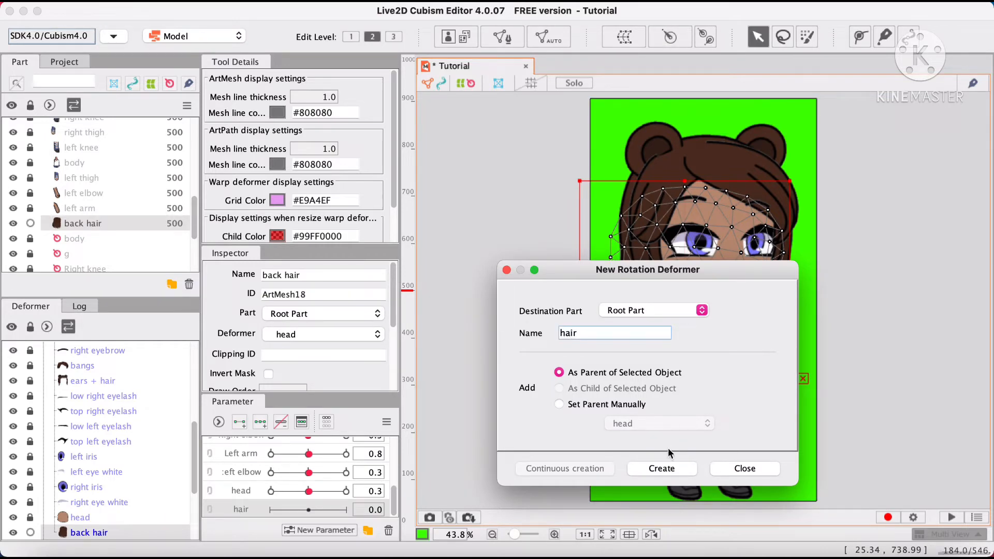
left_click(664, 467)
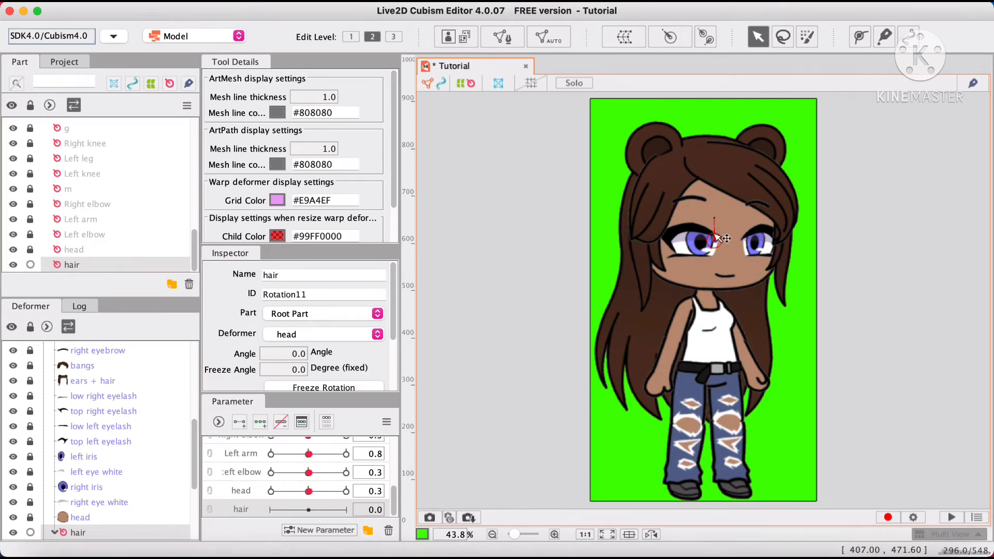
left_click_drag(715, 234, 714, 197)
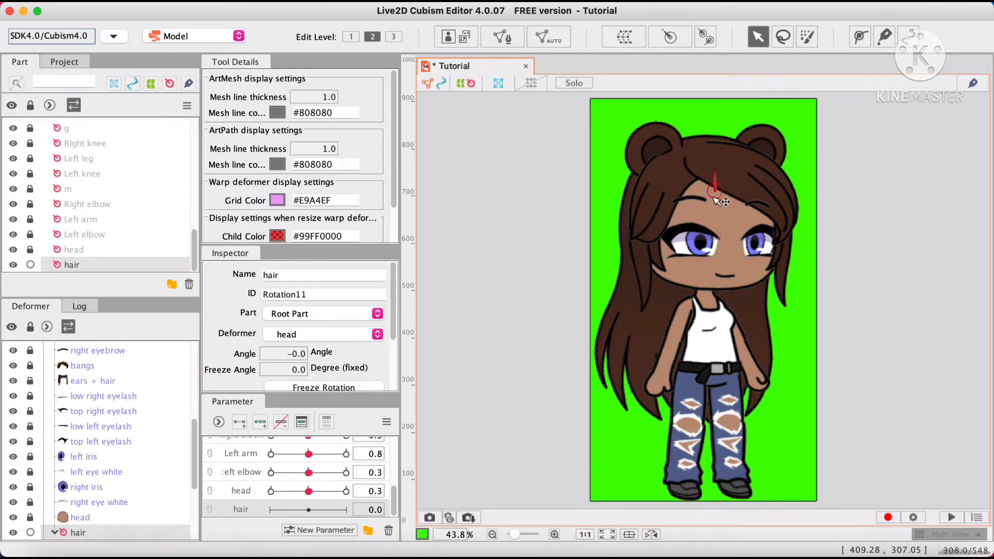
Key the hair deformer with three keys, rotating it about -22° at hair 30 and the opposite way at -30, and return the parameter near 0
left_click(260, 421)
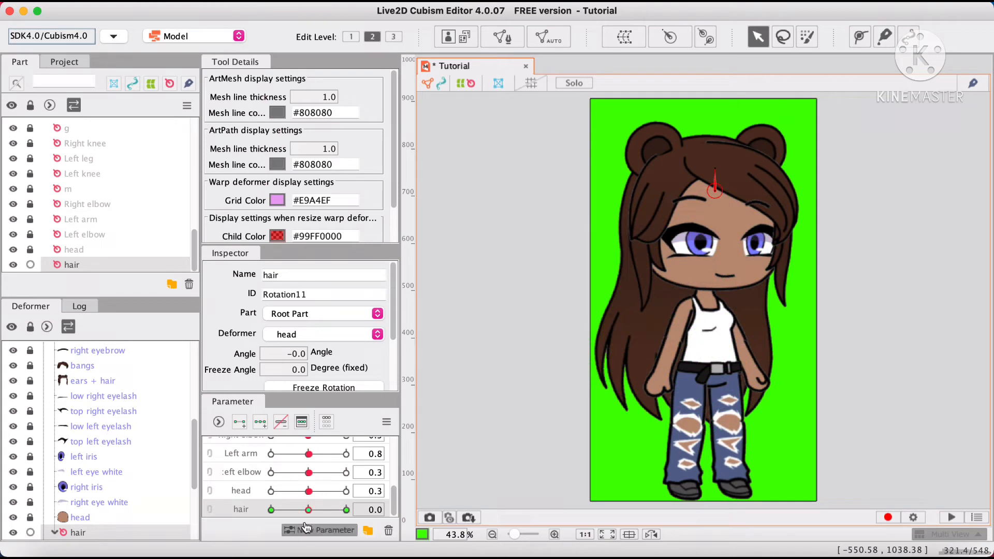
left_click_drag(308, 509, 345, 509)
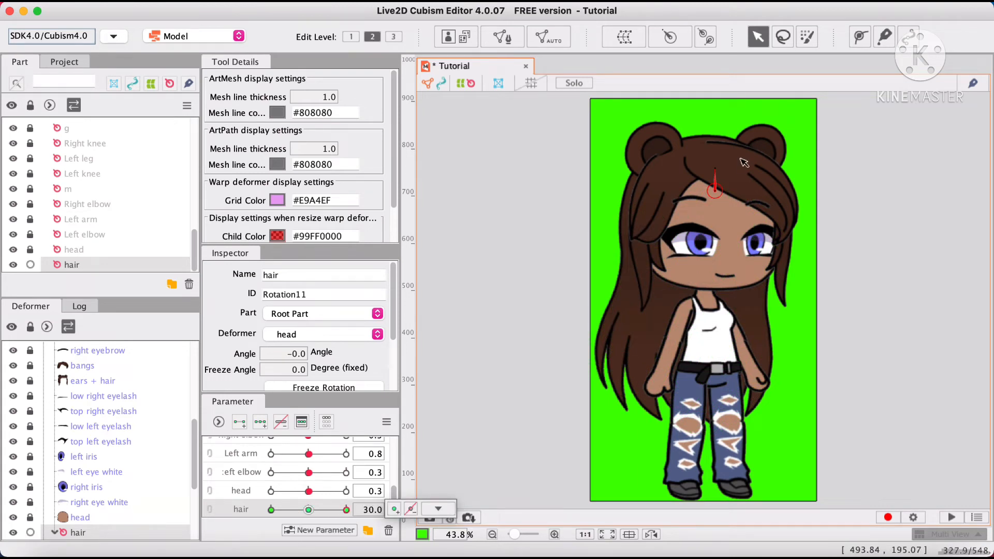
left_click_drag(715, 171, 710, 173)
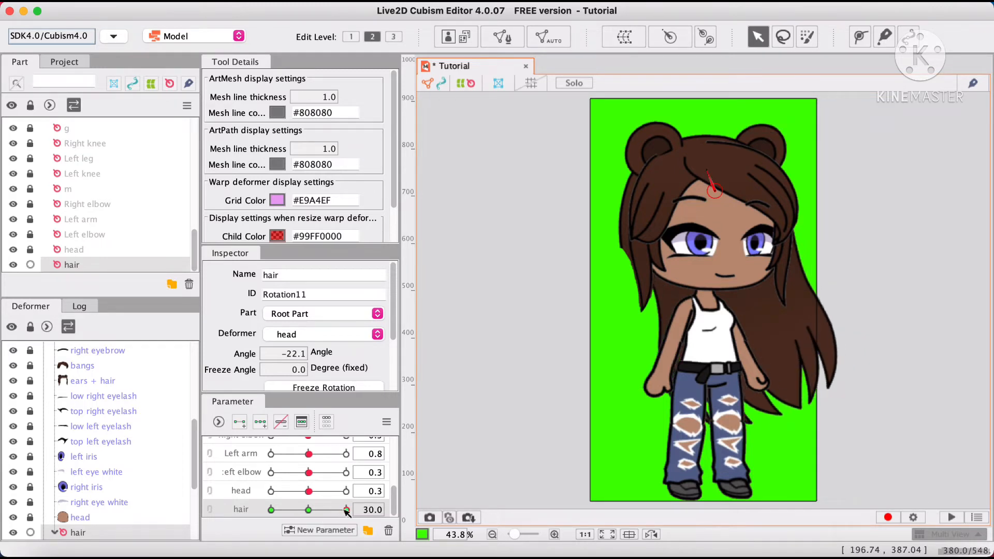
left_click_drag(346, 509, 254, 508)
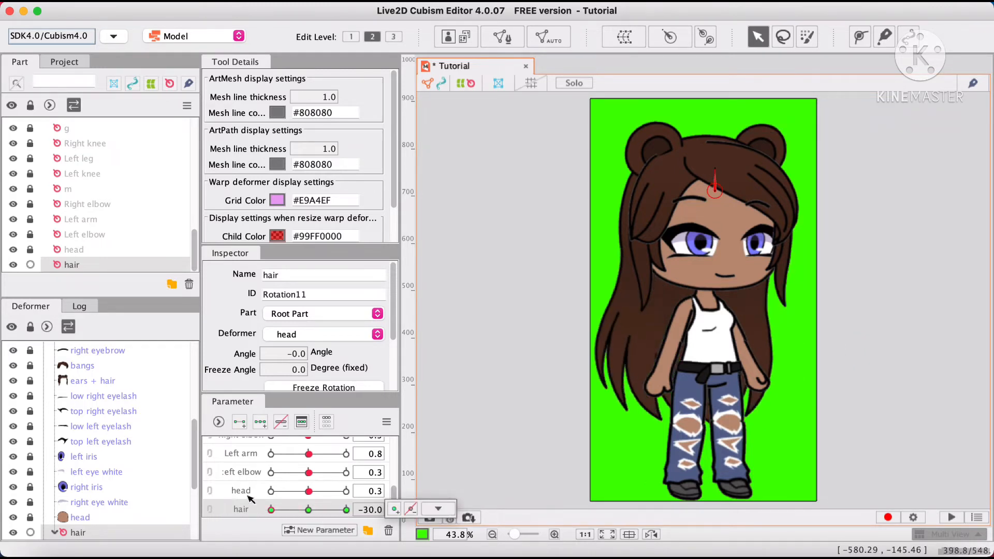
left_click_drag(713, 171, 718, 172)
left_click_drag(270, 510, 308, 523)
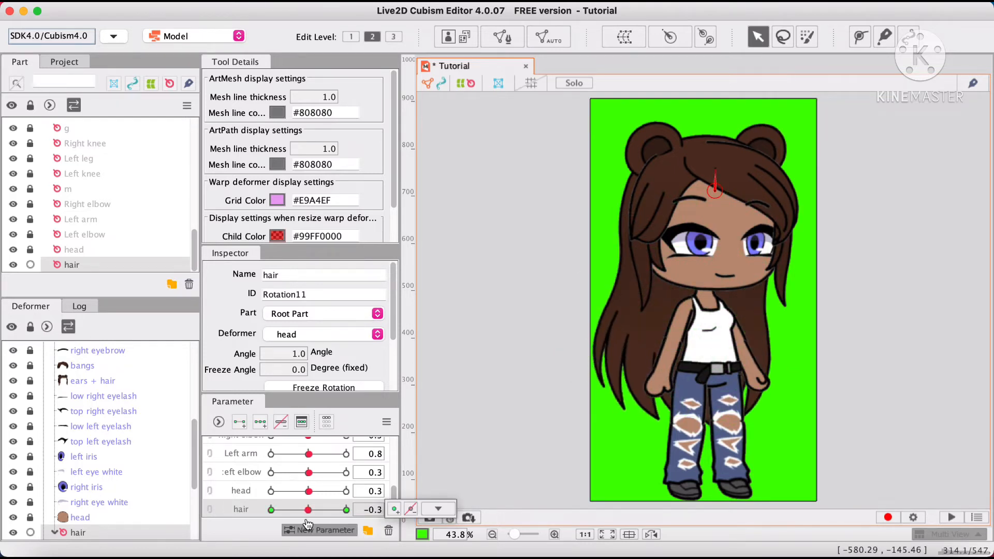
left_click(482, 381)
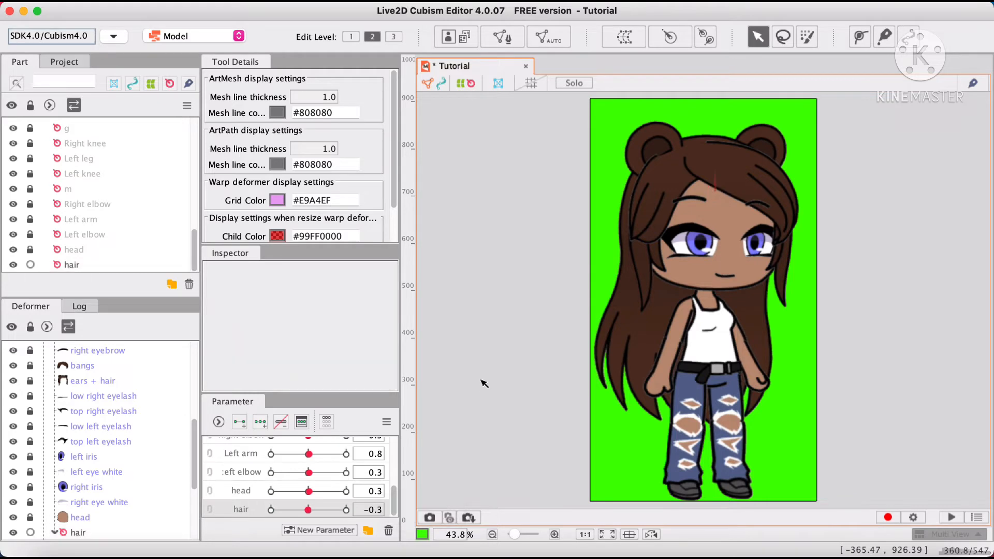
Lock the hair deformer, leave only the irises and eye whites visible, and unlock the eye and eyelash parts
left_click(27, 266)
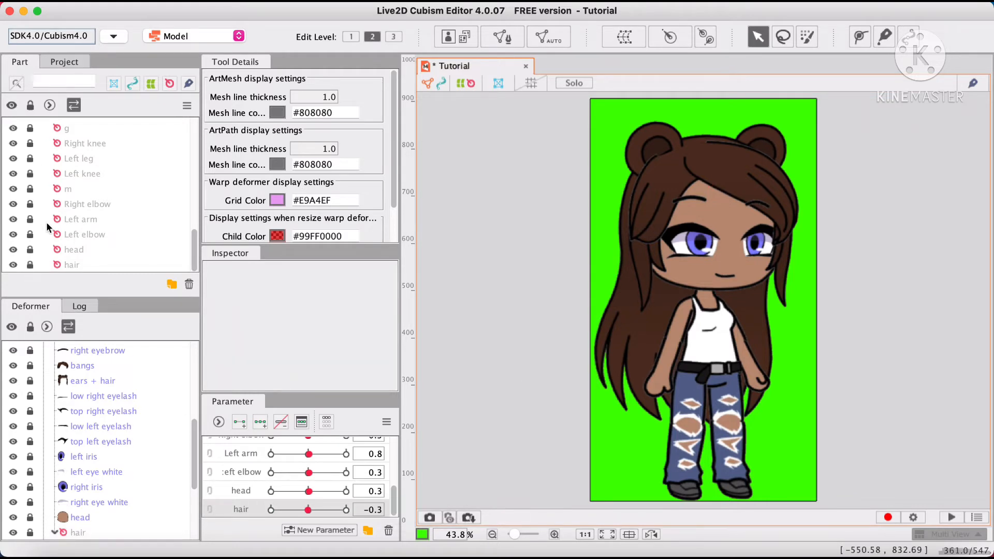
scroll(46, 222, "up", 3)
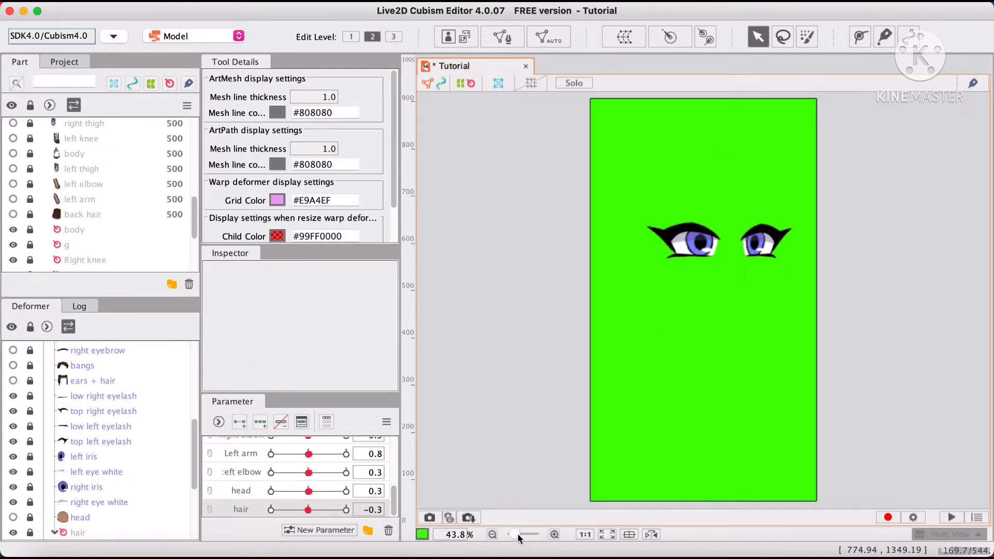
left_click_drag(518, 534, 523, 534)
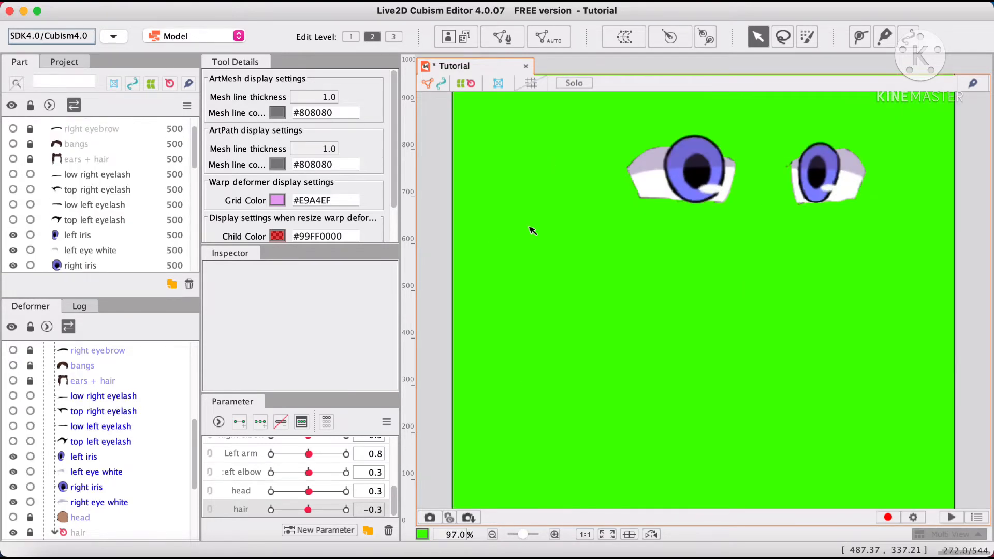
Add a new parameter named Eyes with a range of -30 to 30
left_click(308, 531)
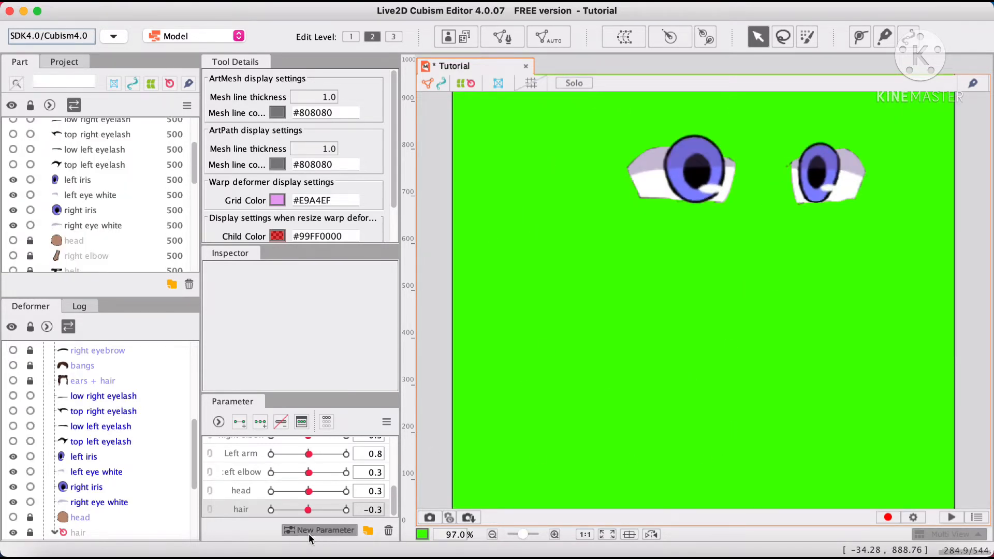
left_click_drag(460, 230, 389, 231)
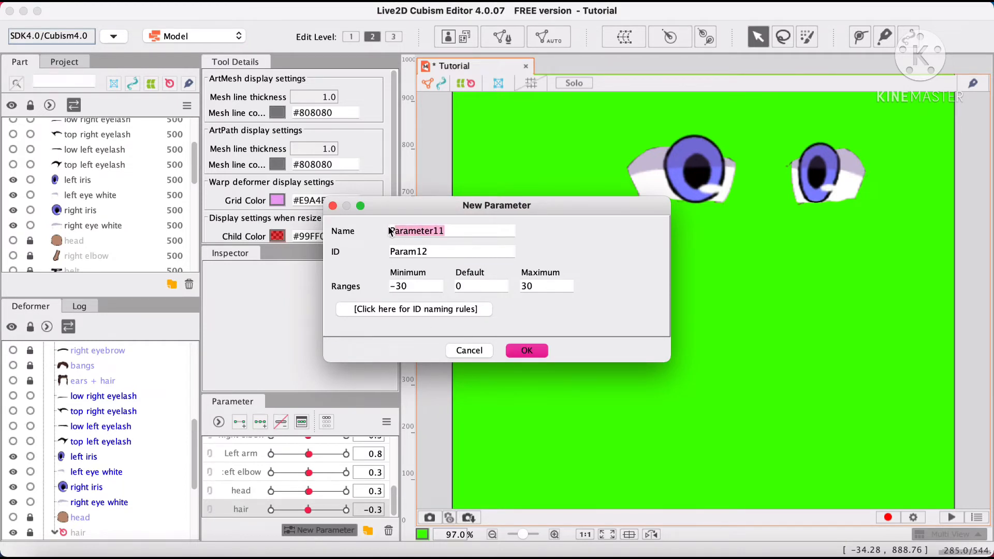
key("BackSpace")
type("Eyes")
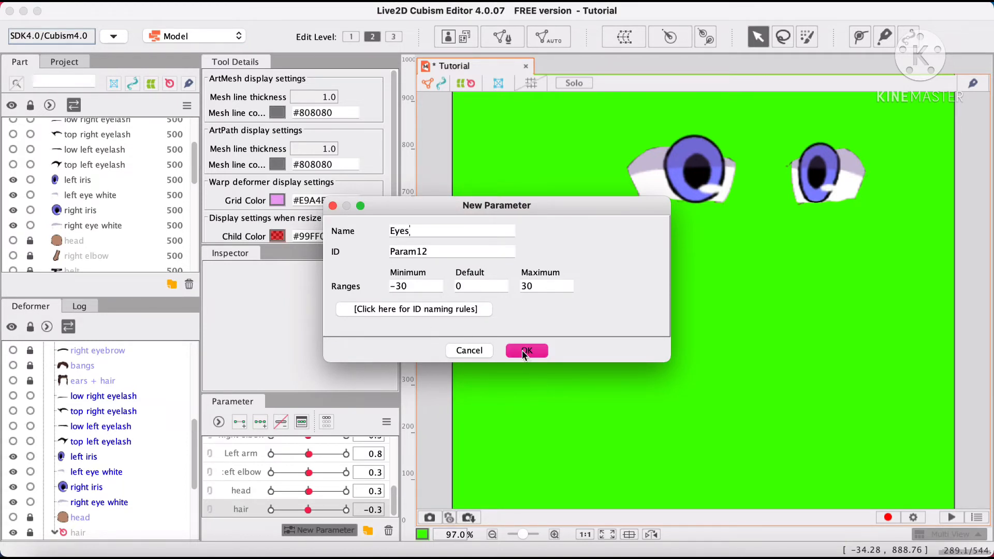
left_click(525, 352)
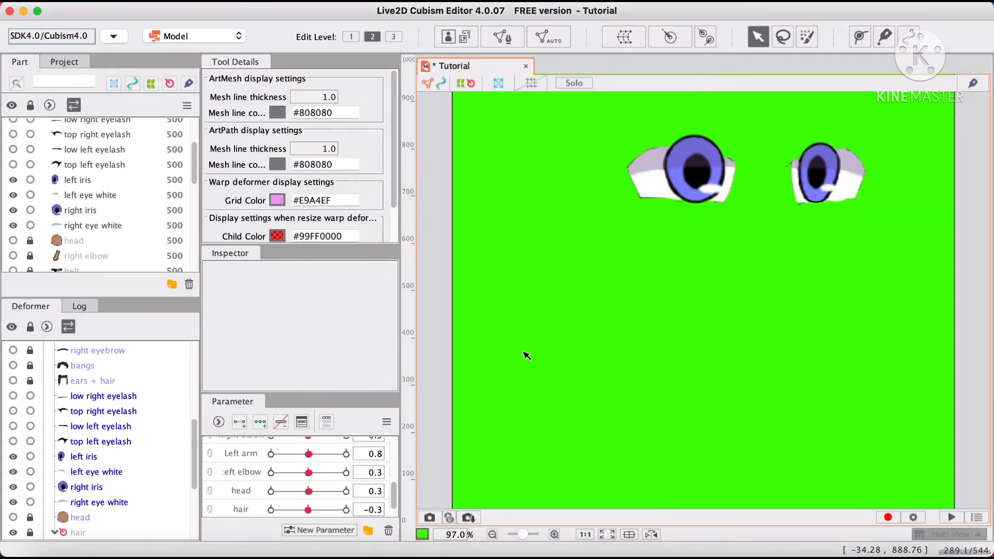
Key the right iris with three Eyes keys, shifting it toward the nose at 30 and toward the outer corner at -30, and return near 0
left_click(66, 212)
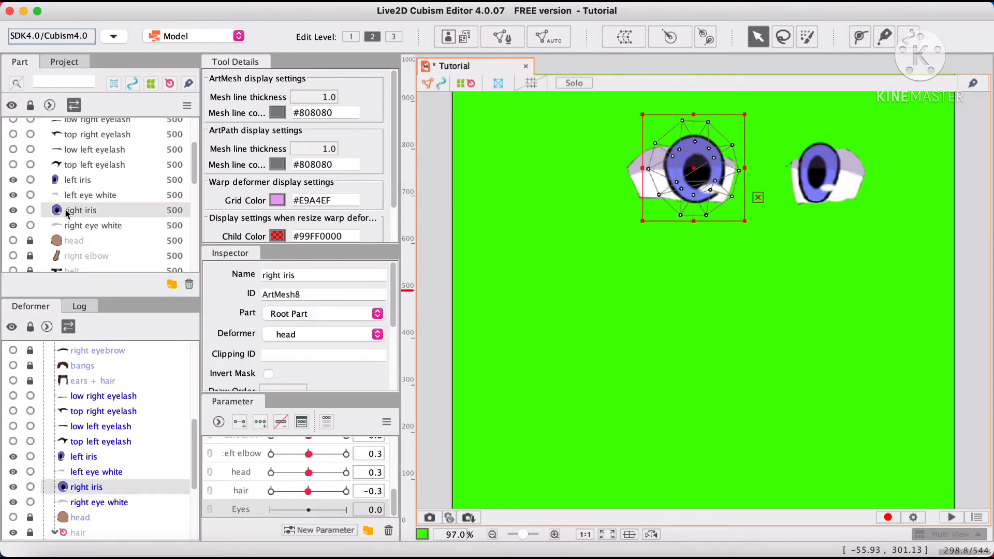
left_click(260, 422)
left_click_drag(309, 510, 346, 510)
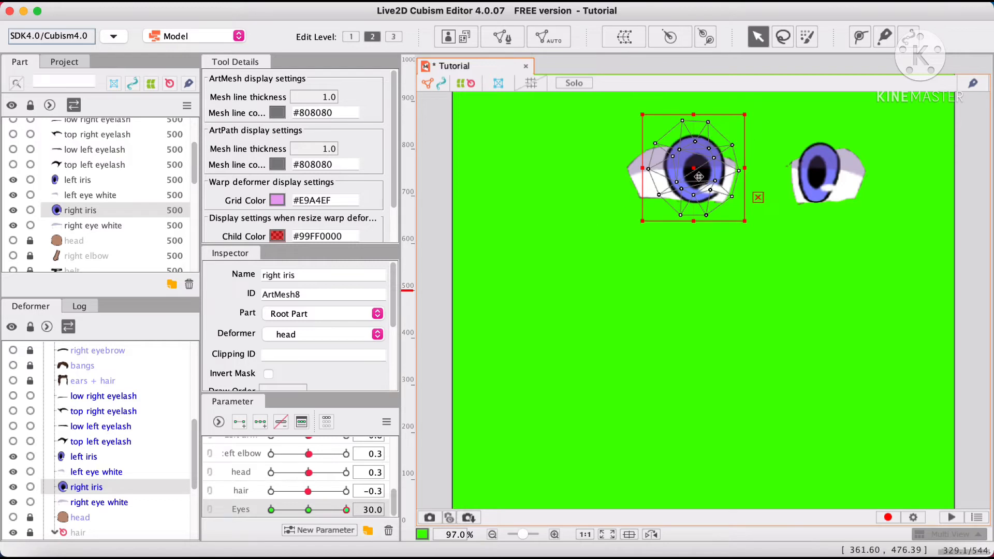
left_click_drag(699, 178, 718, 178)
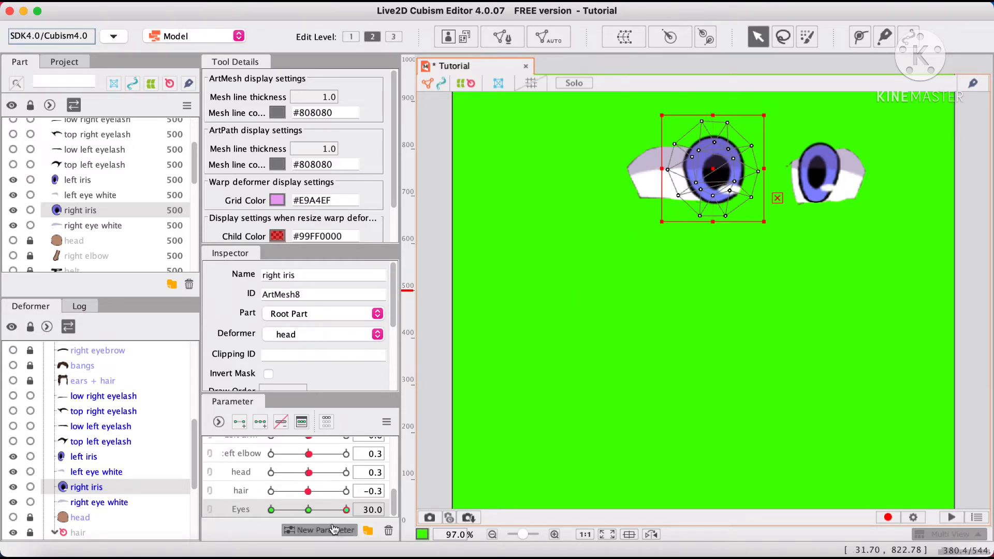
left_click(343, 511)
left_click_drag(344, 511, 262, 512)
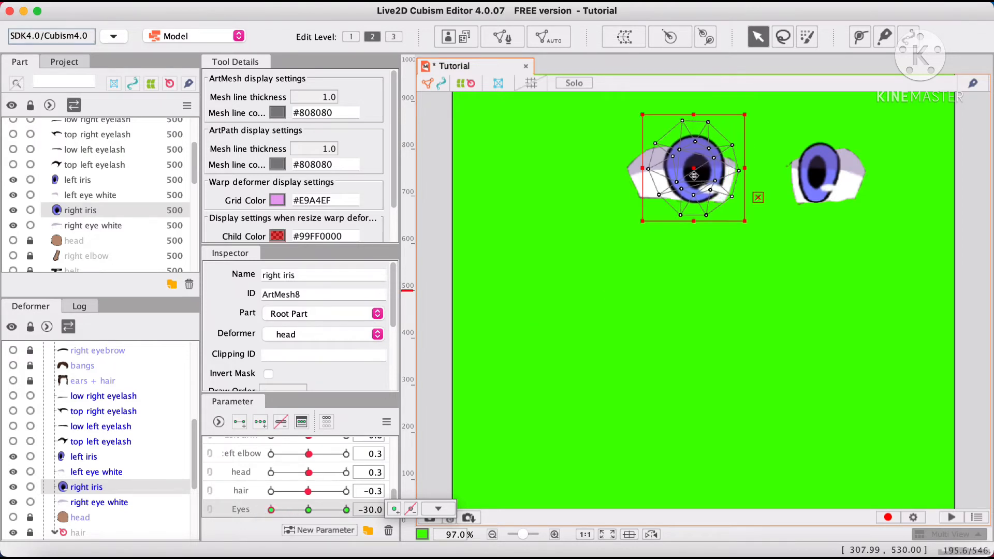
left_click(686, 176)
left_click_drag(687, 177, 674, 178)
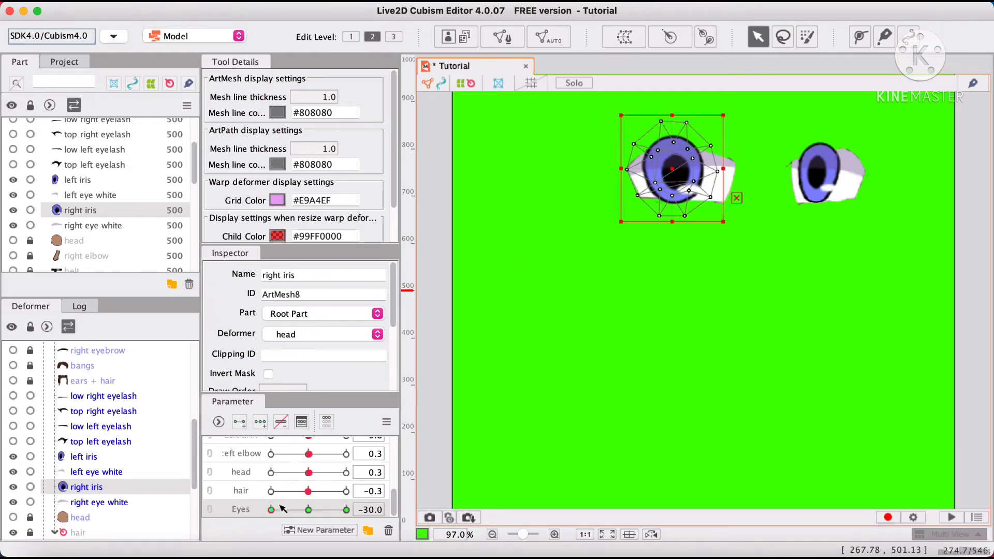
left_click_drag(288, 512, 309, 513)
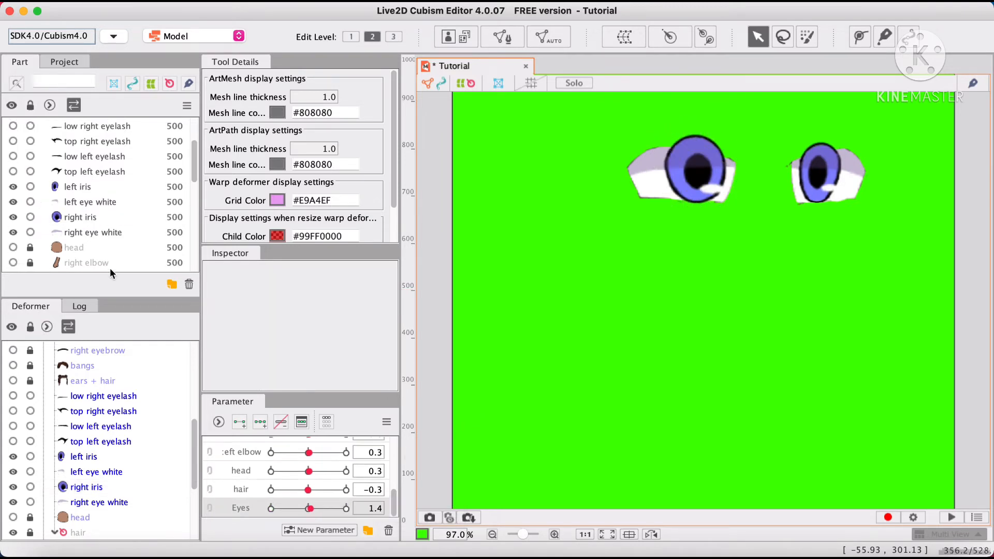
Clip the right iris to the right eye white by copying the eye white's ID ArtMesh9 into the iris's clipping ID
left_click(73, 234)
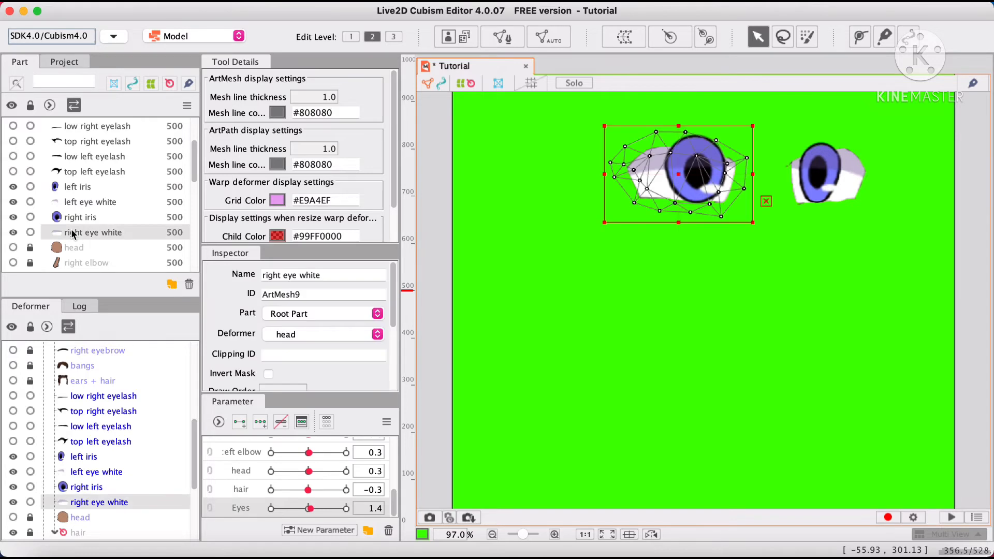
double_click(263, 294)
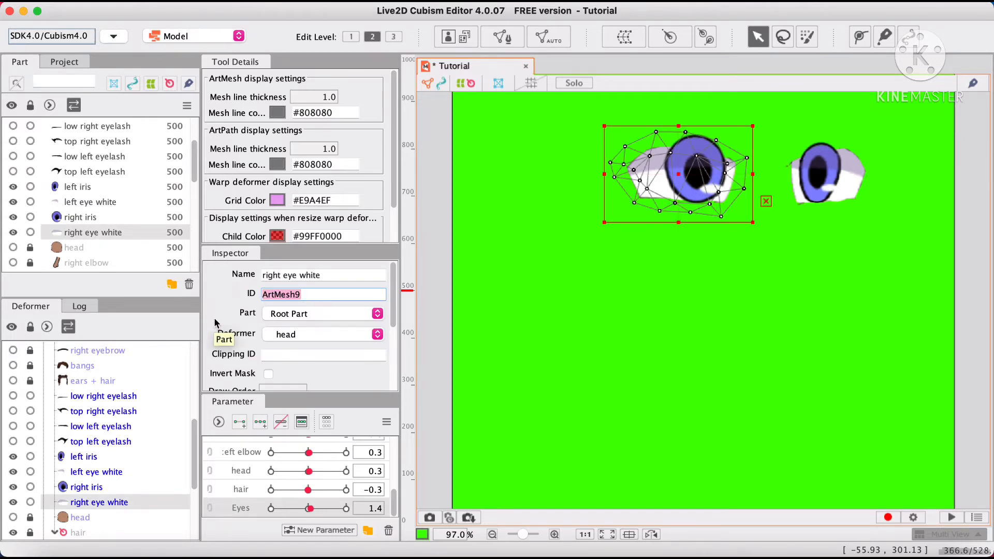
key("super+c")
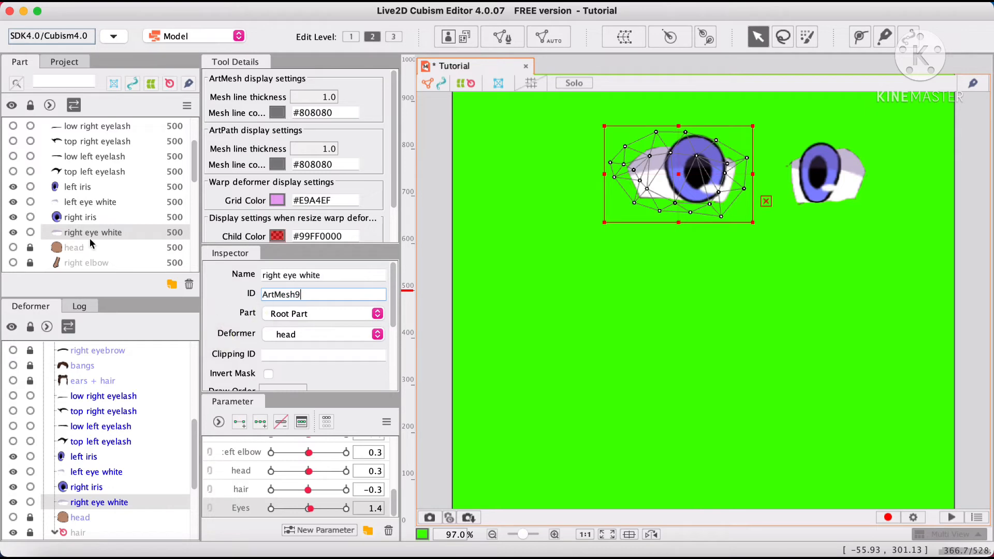
left_click(76, 213)
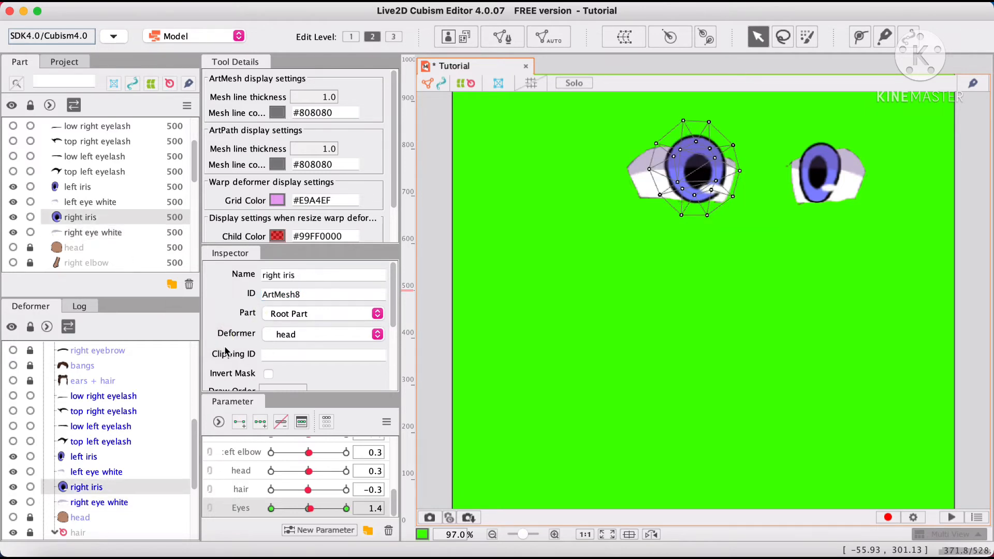
left_click(277, 355)
key("super+v")
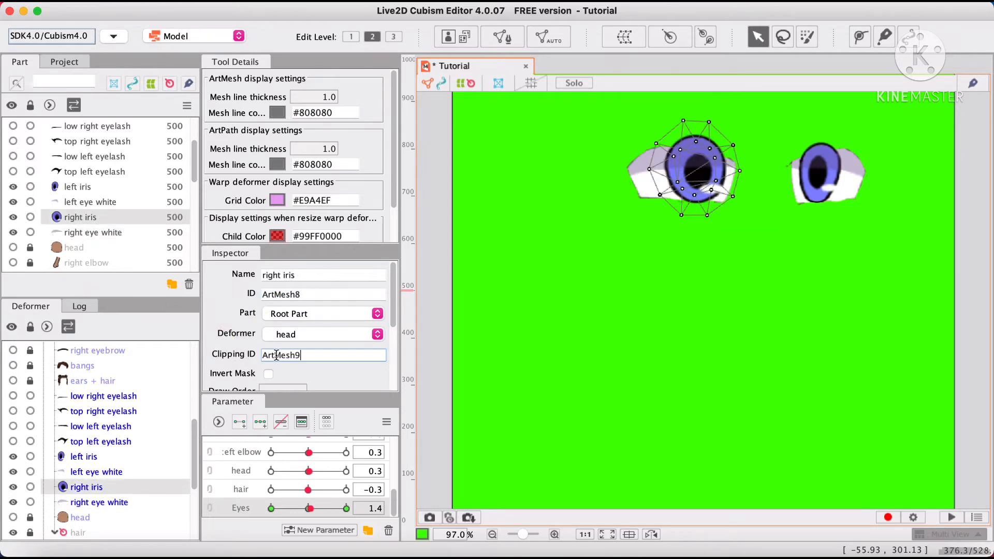
mouse_move(310, 508)
left_mouse_down()
mouse_move(278, 509)
mouse_move(309, 510)
left_mouse_up()
left_click(436, 497)
Add a second parameter named Eyes with a range of -30 to 30 for the vertical eye movement
left_click(303, 529)
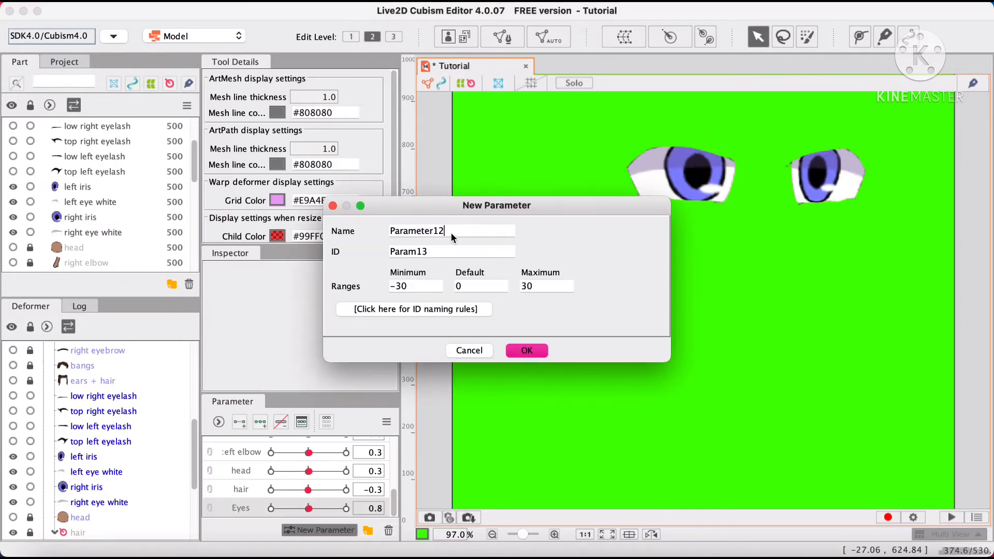
key("BackSpace")
type("Eyes")
left_click(534, 352)
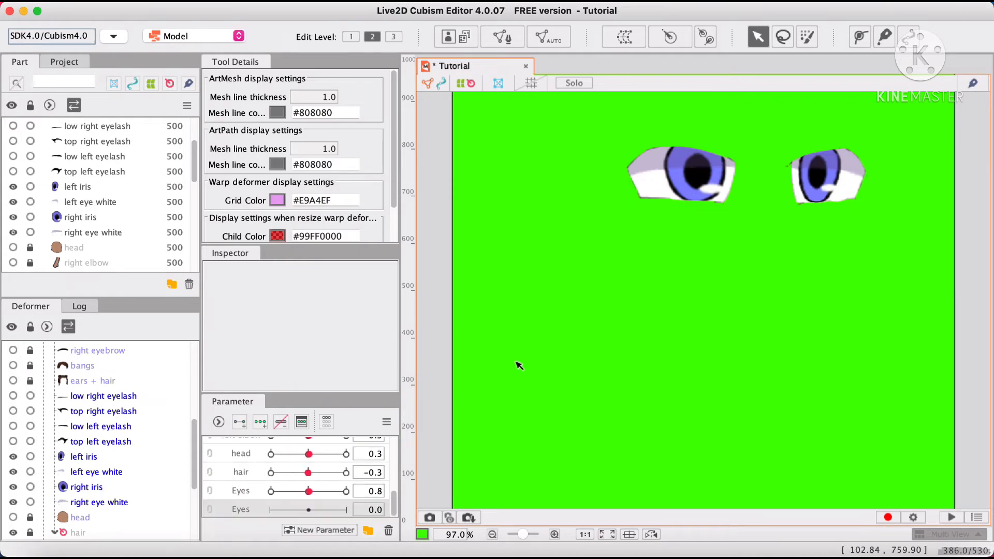
Key the right iris on the second Eyes parameter, moving it slightly up at 30 and down at -30, and return near 0
left_click(78, 220)
left_click(260, 423)
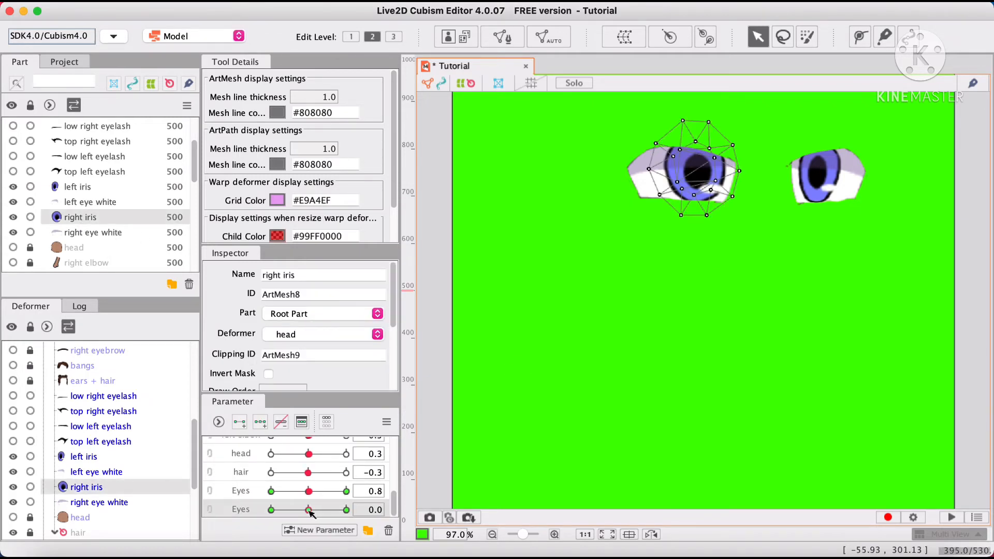
left_click_drag(309, 510, 345, 509)
left_click(699, 169)
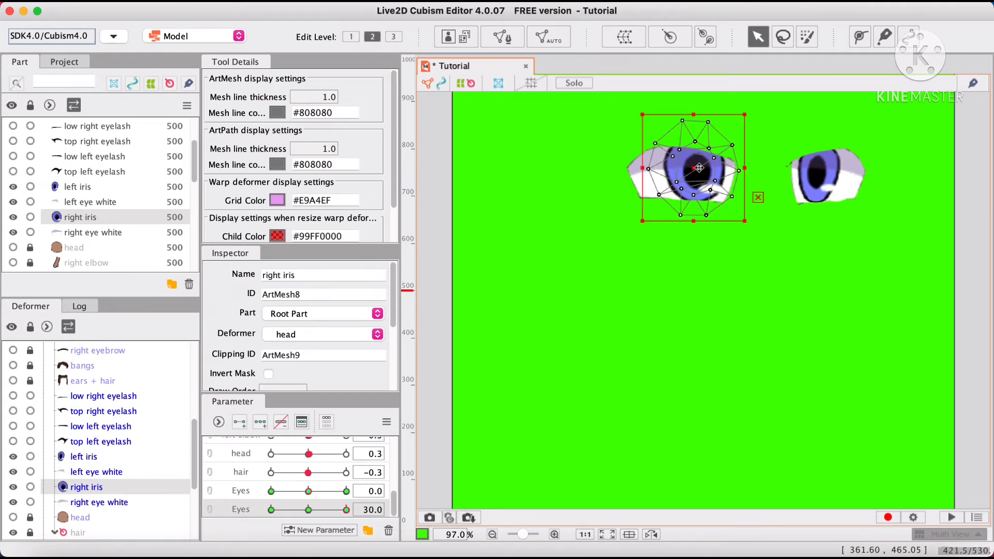
left_click_drag(699, 168, 699, 161)
left_click_drag(346, 510, 270, 510)
left_click_drag(694, 182, 692, 196)
left_click(308, 511)
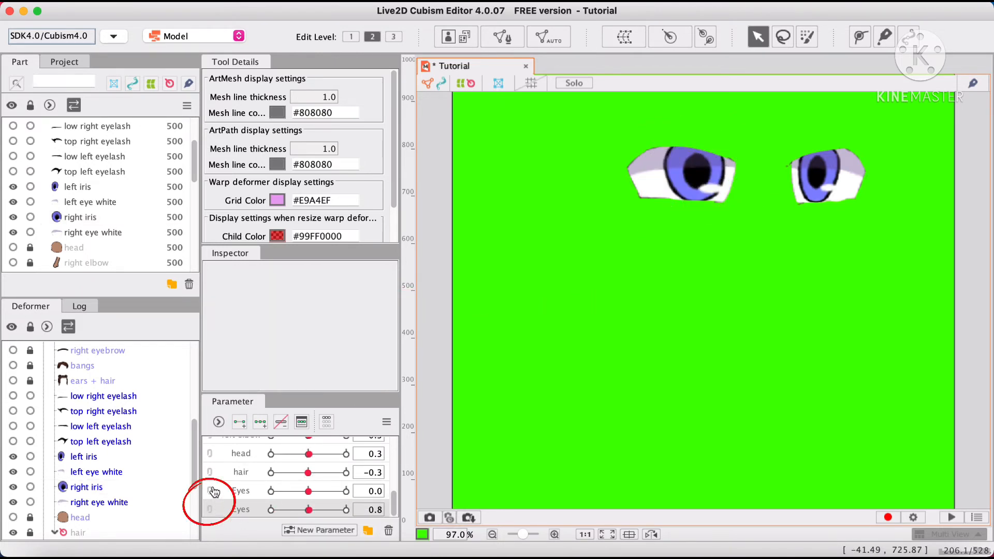
Link the two Eyes parameters into one combined two-axis control
left_click(211, 493)
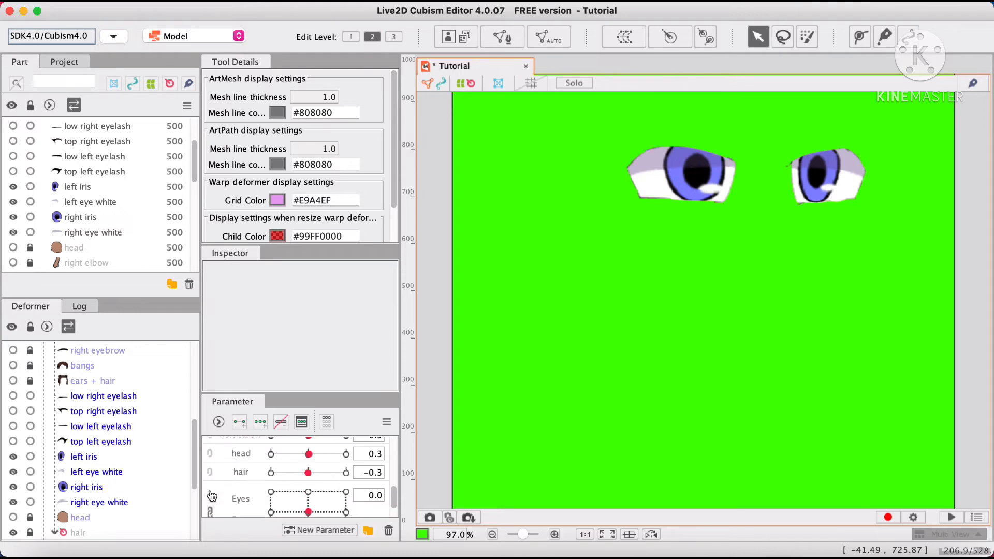
scroll(212, 496, "down", 1)
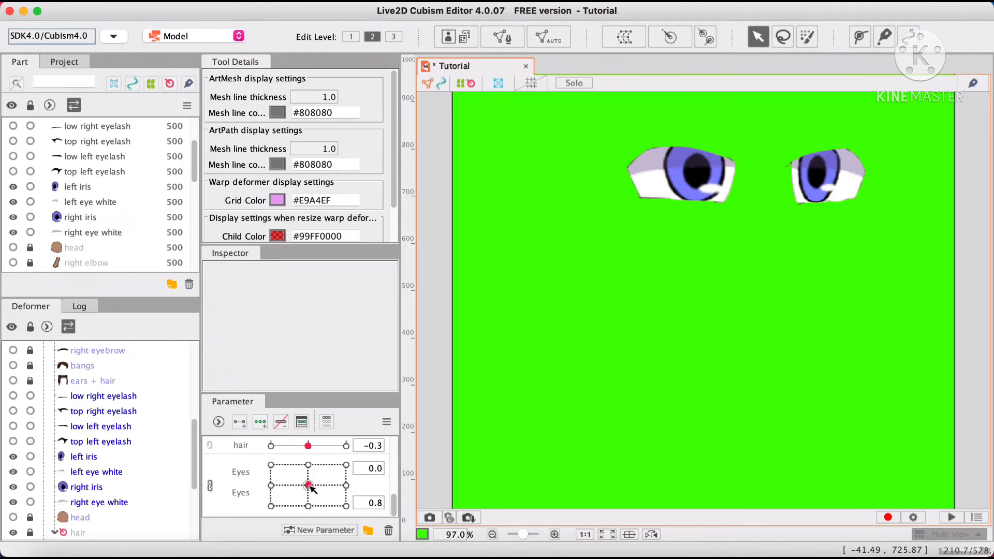
Add a parameter named Eyelashes with a range of -30 to 30 and a default of 0
mouse_move(309, 485)
left_mouse_down()
mouse_move(290, 469)
mouse_move(331, 469)
mouse_move(290, 479)
mouse_move(318, 476)
left_mouse_up()
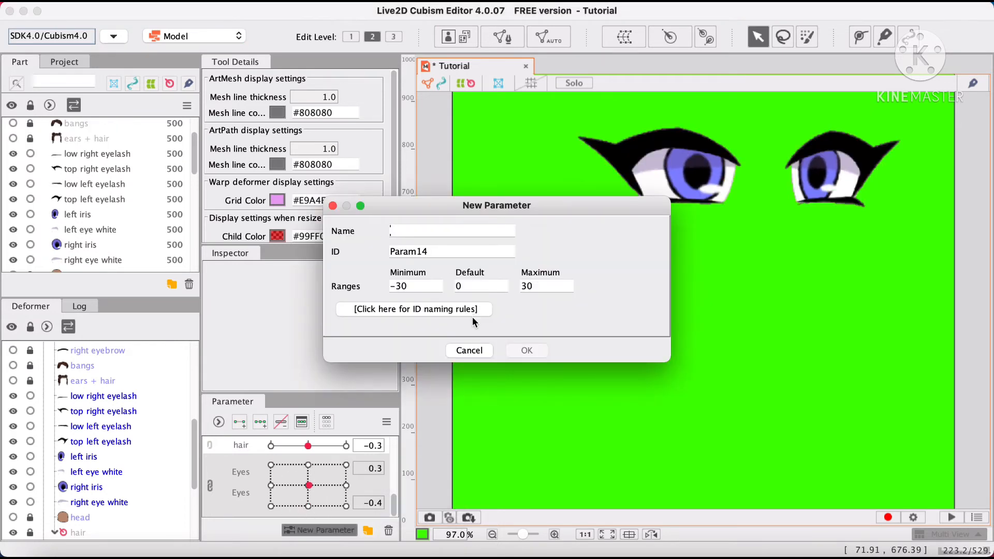
left_click(469, 350)
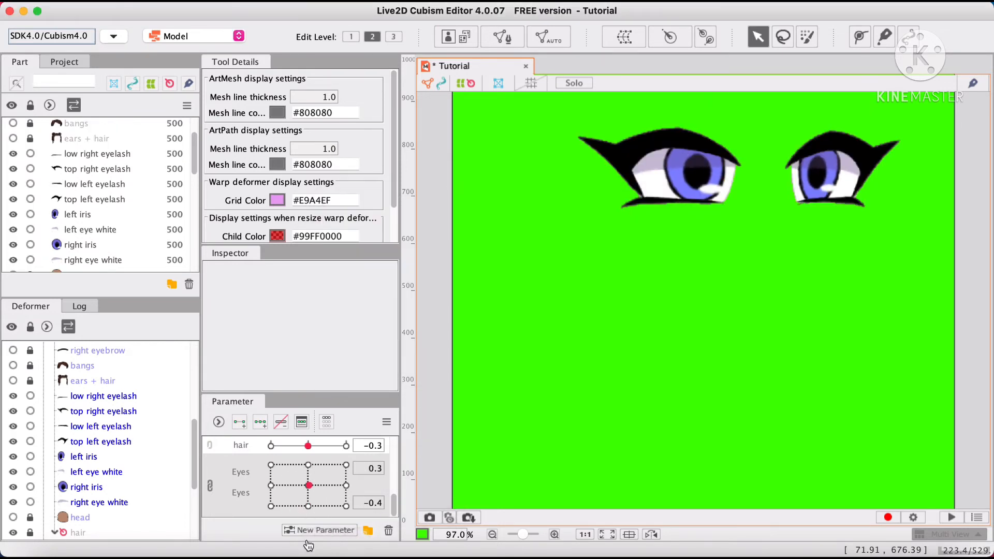
left_click(311, 533)
left_click_drag(444, 233, 396, 229)
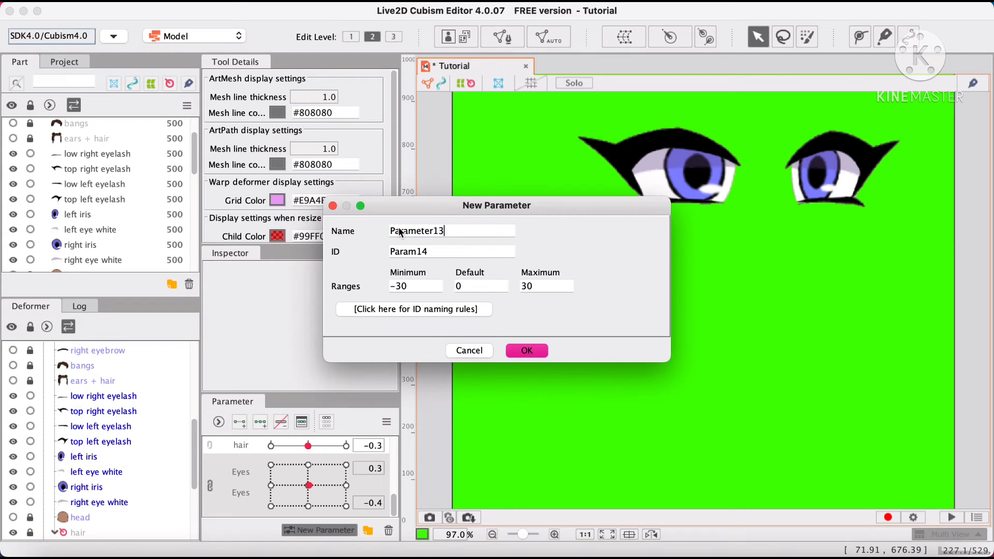
key("BackSpace")
key("BackSpace")
key("BackSpace")
key("BackSpace")
key("BackSpace")
type("Eyeslashes")
left_click(527, 351)
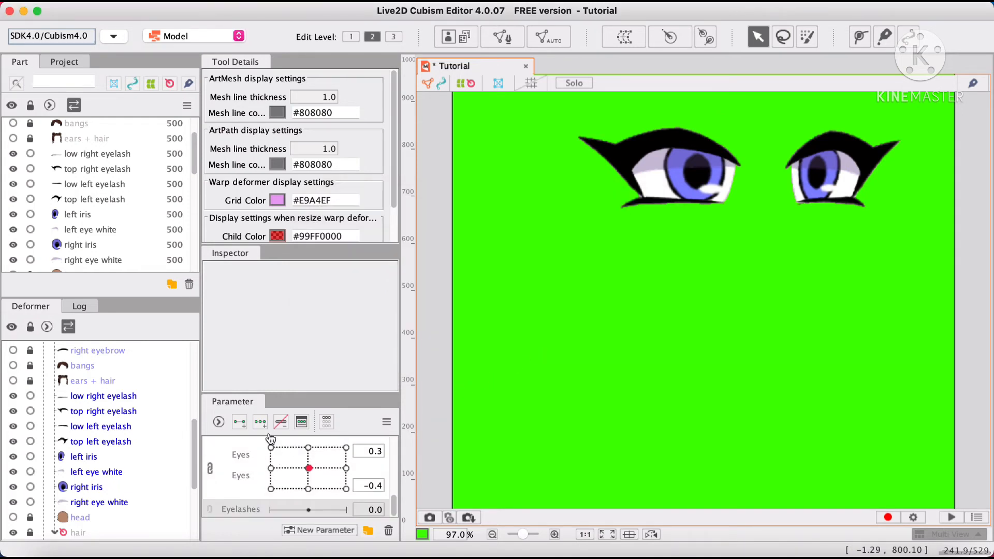
Key the top right eyelash with two points on the Eyelashes parameter, then lower and reshape it over the eye at -30
left_click(104, 411)
left_click(239, 422)
left_click_drag(337, 511, 271, 510)
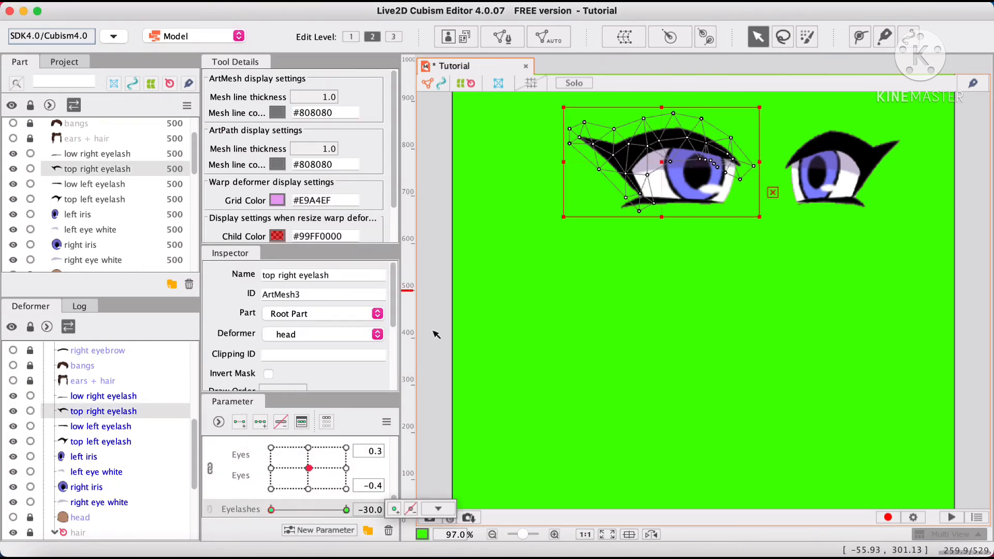
left_click_drag(680, 148, 679, 171)
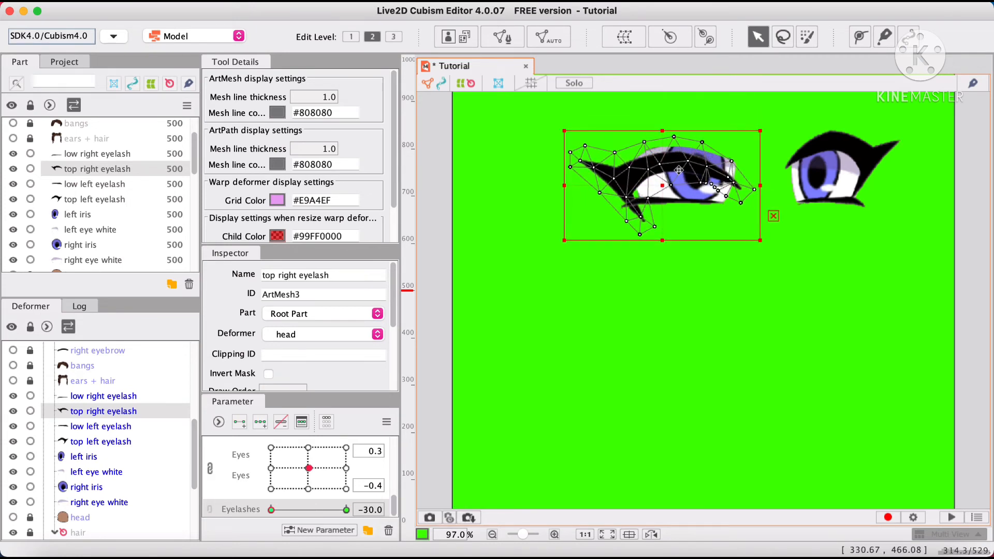
left_click(657, 224)
left_click_drag(657, 224, 660, 159)
left_click(661, 320)
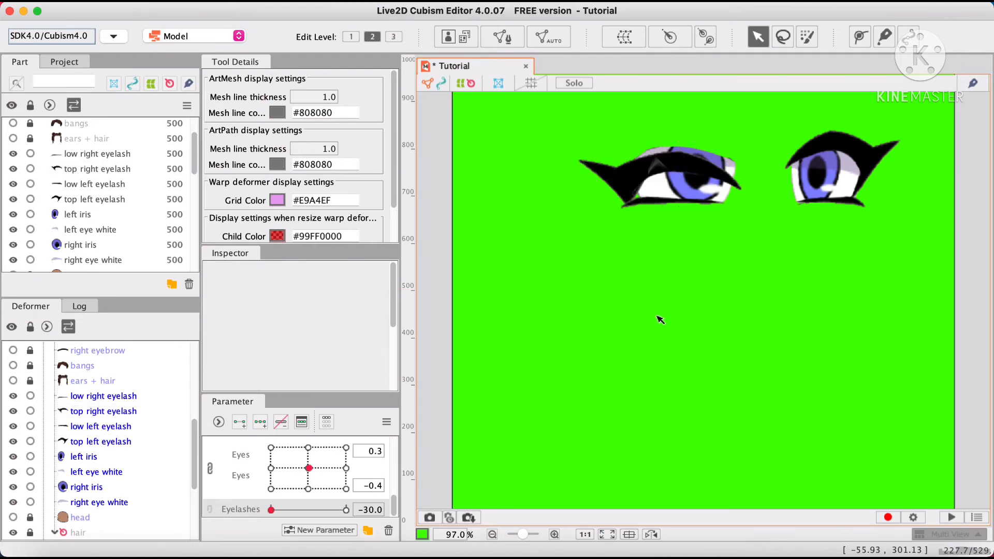
left_click(661, 169)
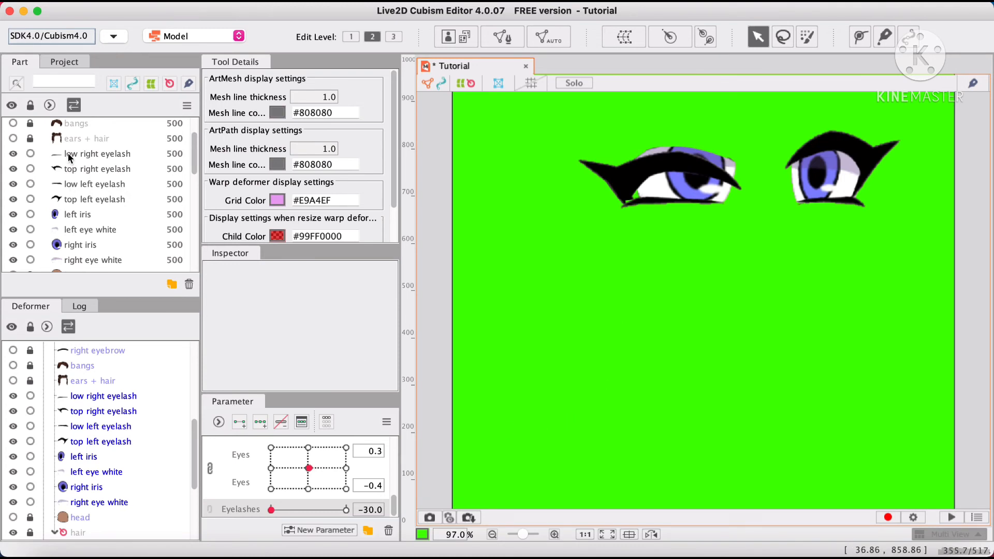
Key the low right eyelash with two points on the Eyelashes parameter and move it up behind the top eyelash at -30
left_click(69, 155)
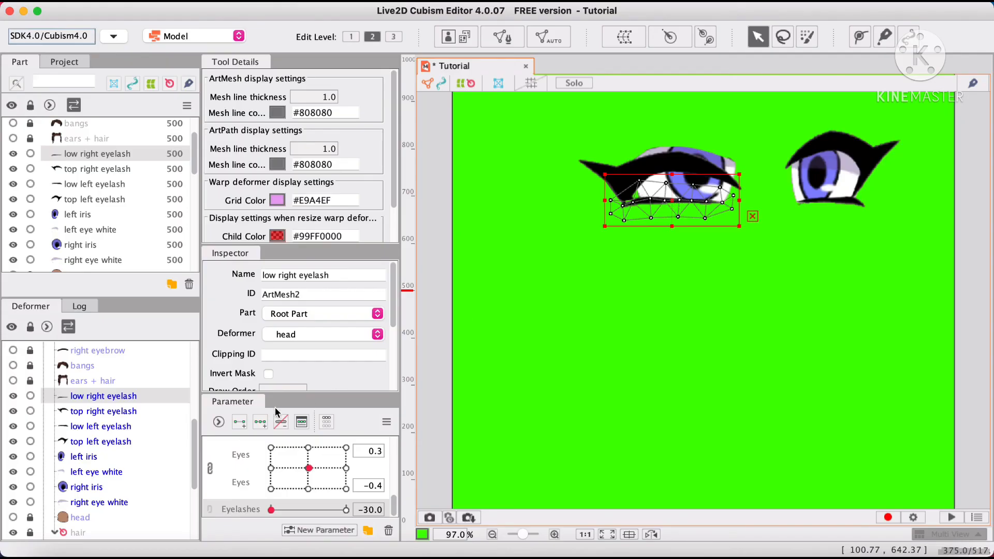
left_click(239, 422)
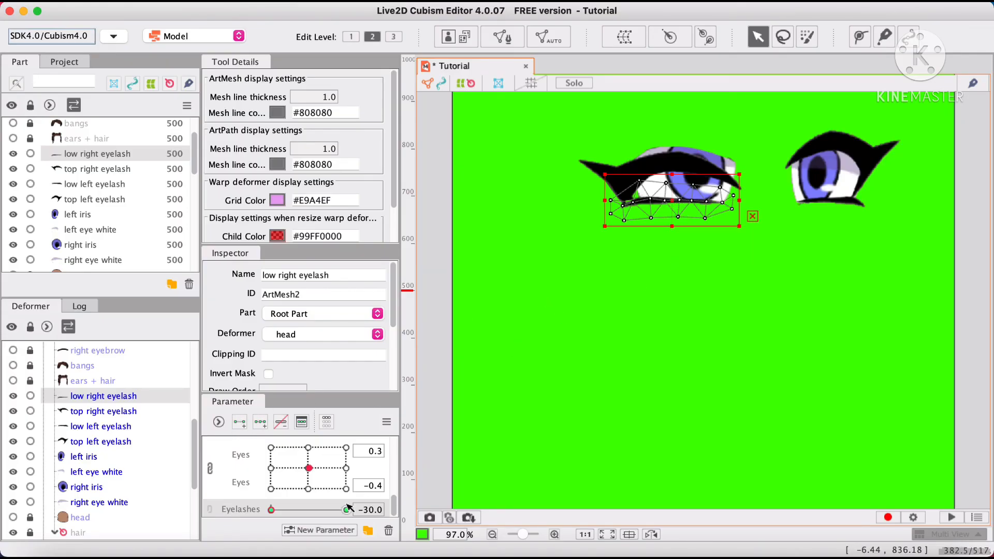
left_click_drag(346, 508, 242, 503)
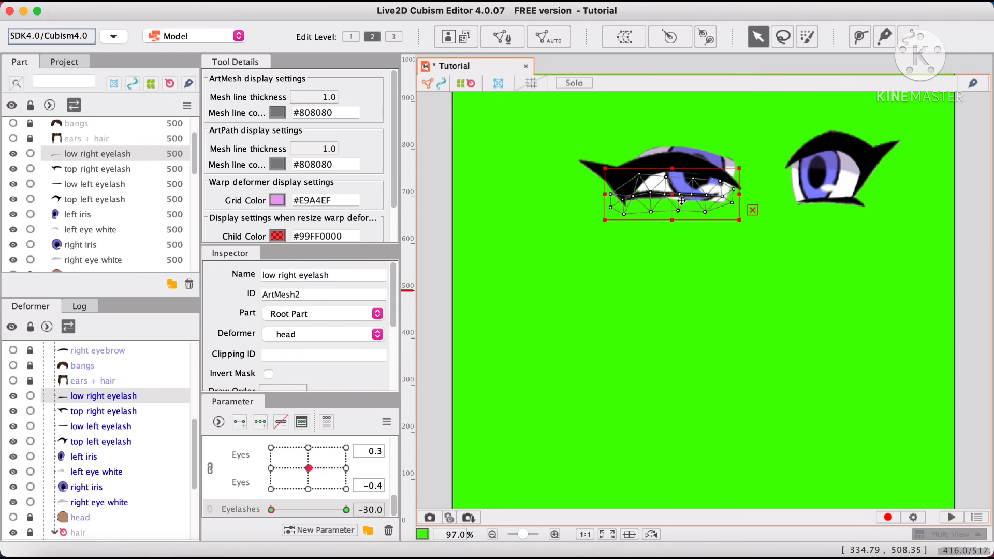
left_click(613, 405)
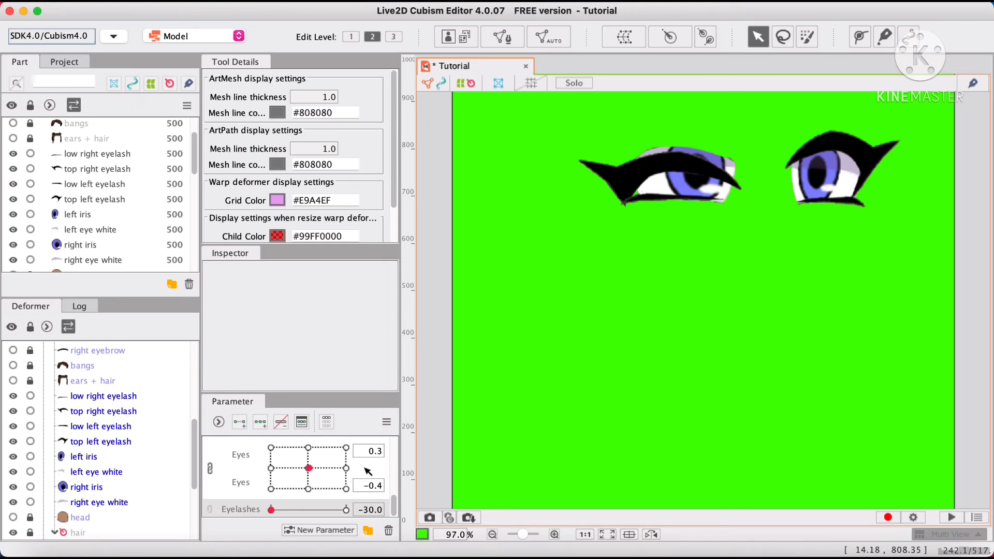
left_click_drag(325, 514, 274, 509)
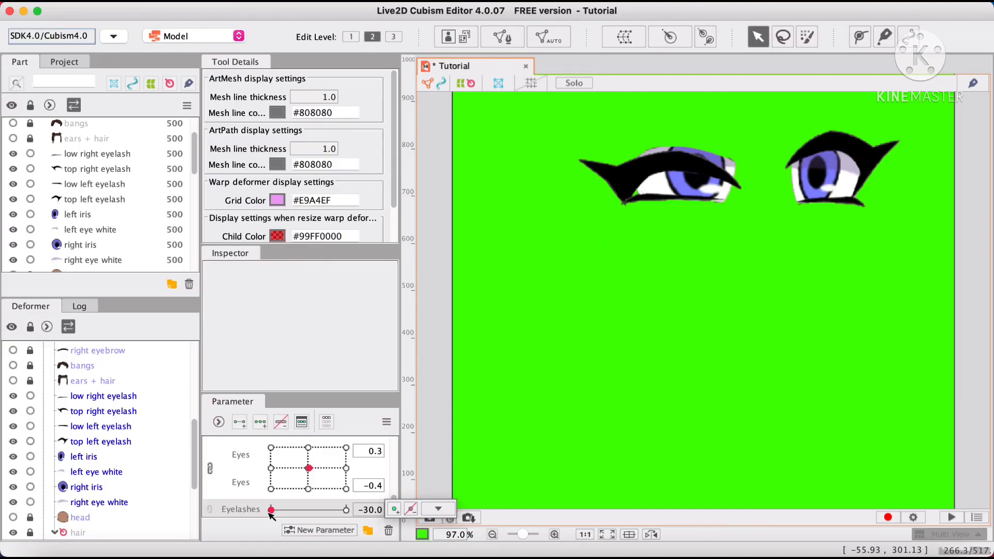
left_click_drag(268, 510, 228, 510)
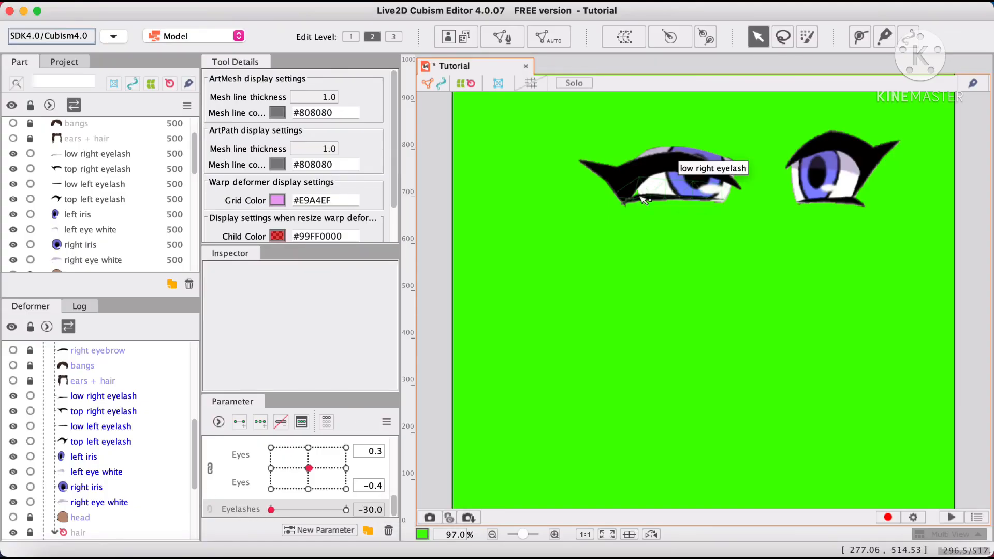
left_click(651, 198)
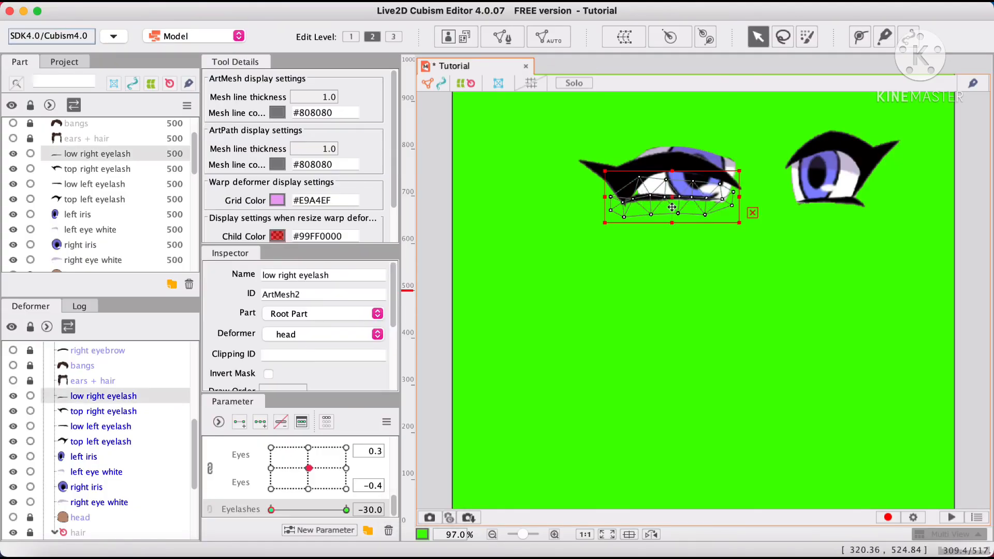
left_click_drag(671, 207, 673, 181)
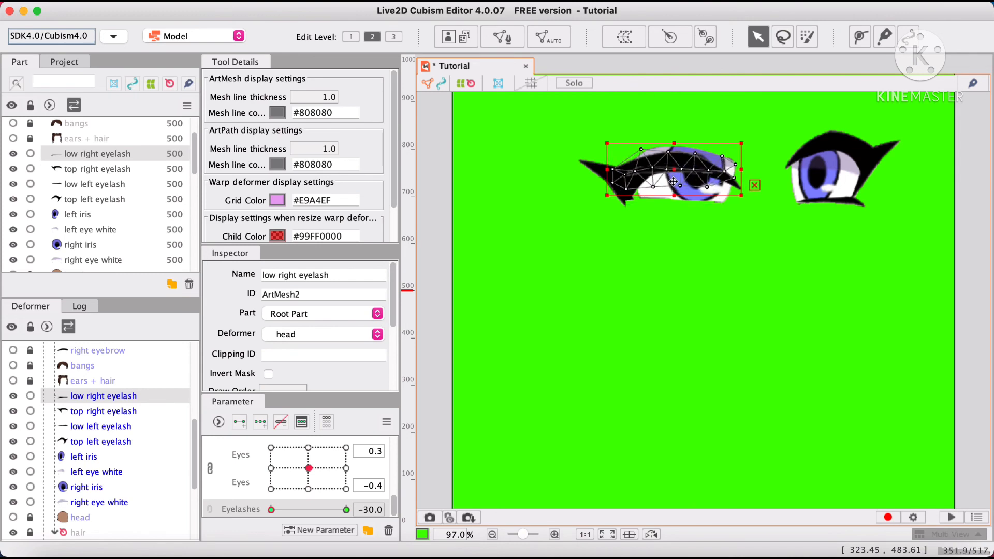
Key the right eye white on Eyelashes, flattening it into a thin strip behind the top eyelash at -30, and return the parameter to 30
left_click(673, 185)
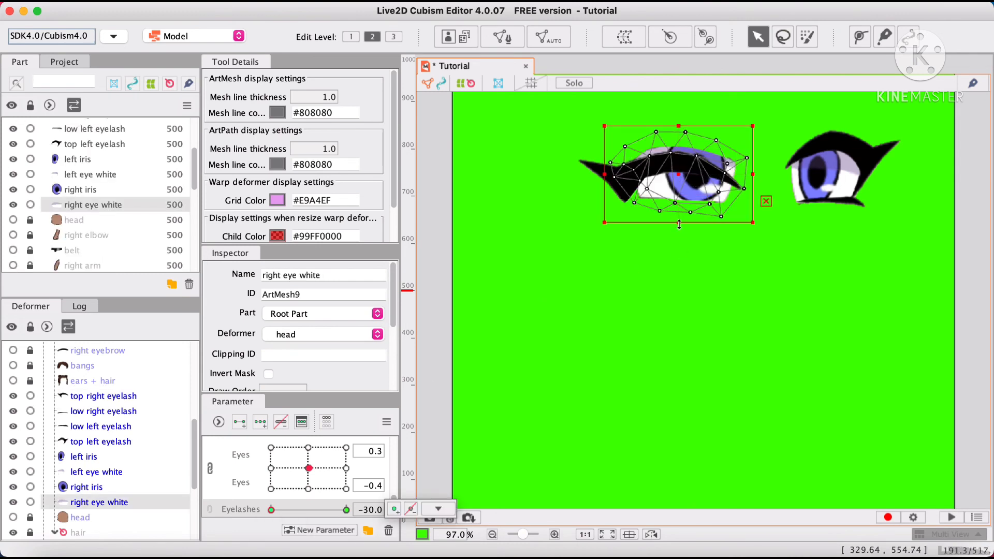
left_click_drag(678, 225, 678, 199)
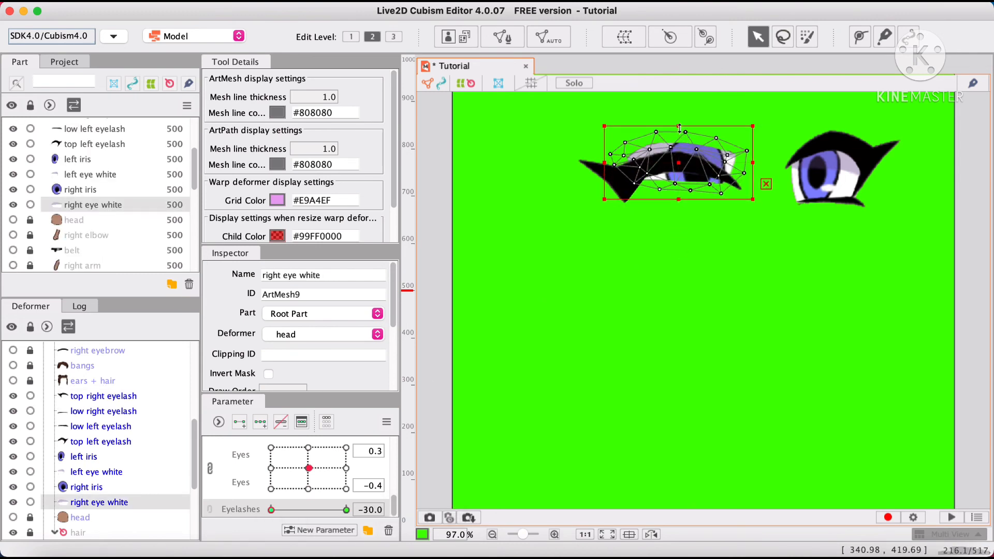
left_click_drag(679, 128, 684, 178)
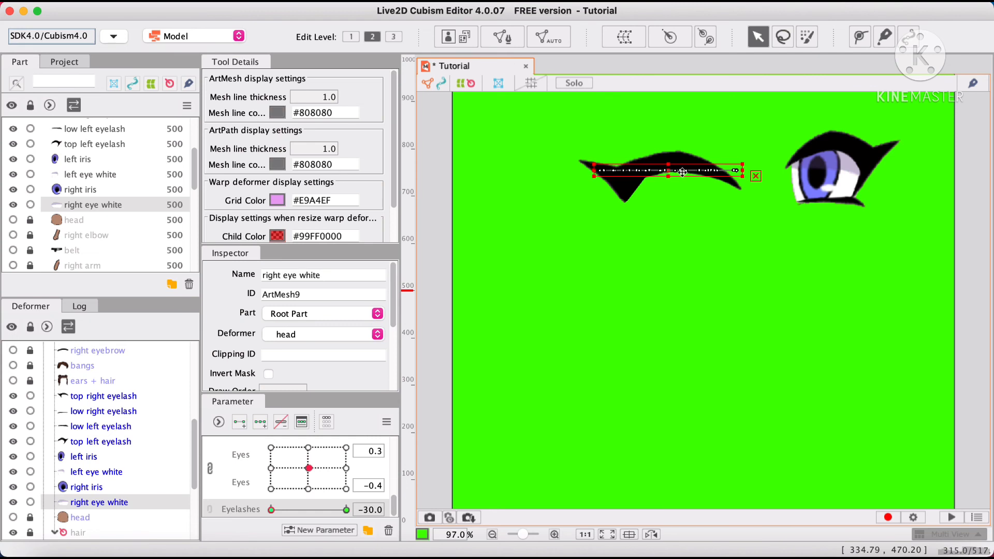
left_click(561, 320)
mouse_move(345, 510)
left_mouse_down()
mouse_move(311, 510)
mouse_move(328, 509)
left_mouse_up()
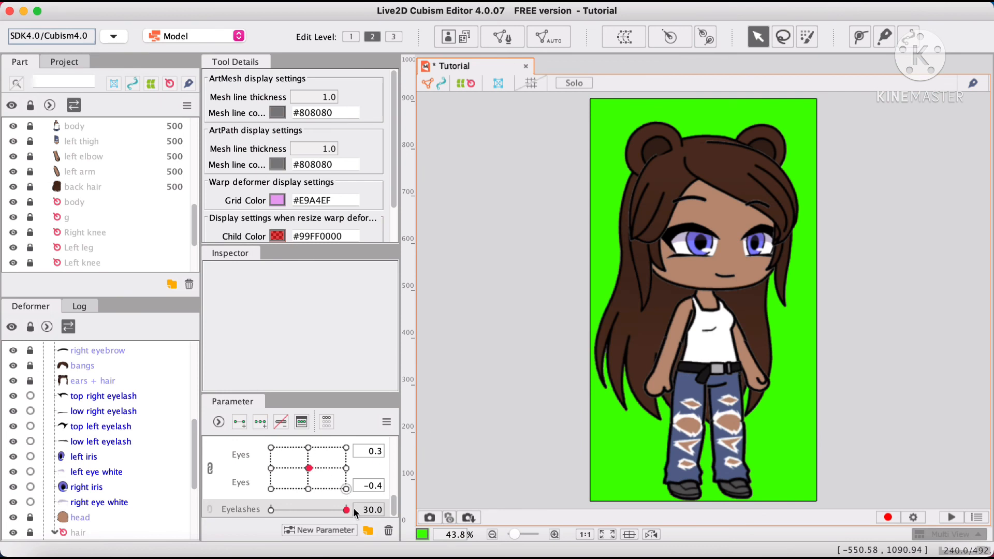
scroll(355, 512, "up", 10)
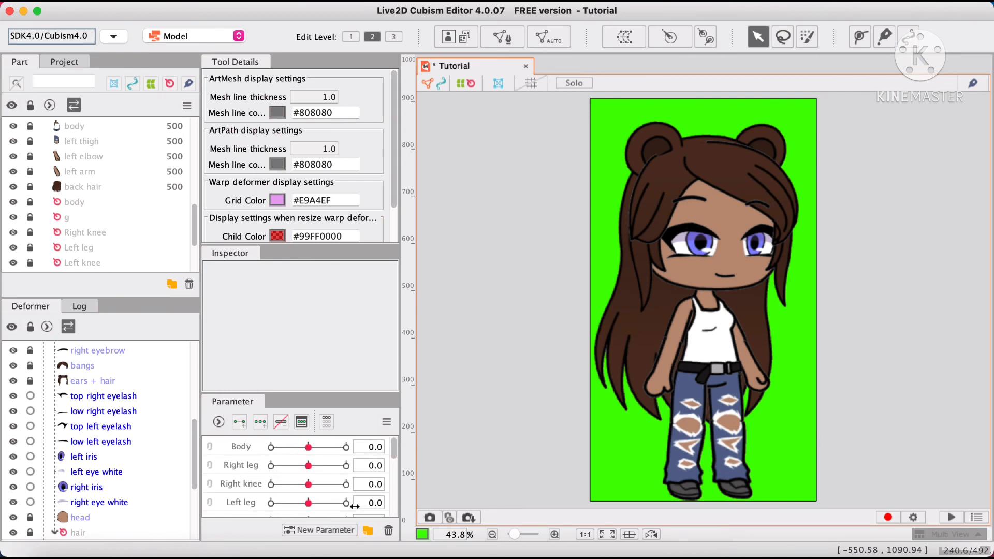
scroll(355, 506, "down", 2)
scroll(356, 505, "up", 2)
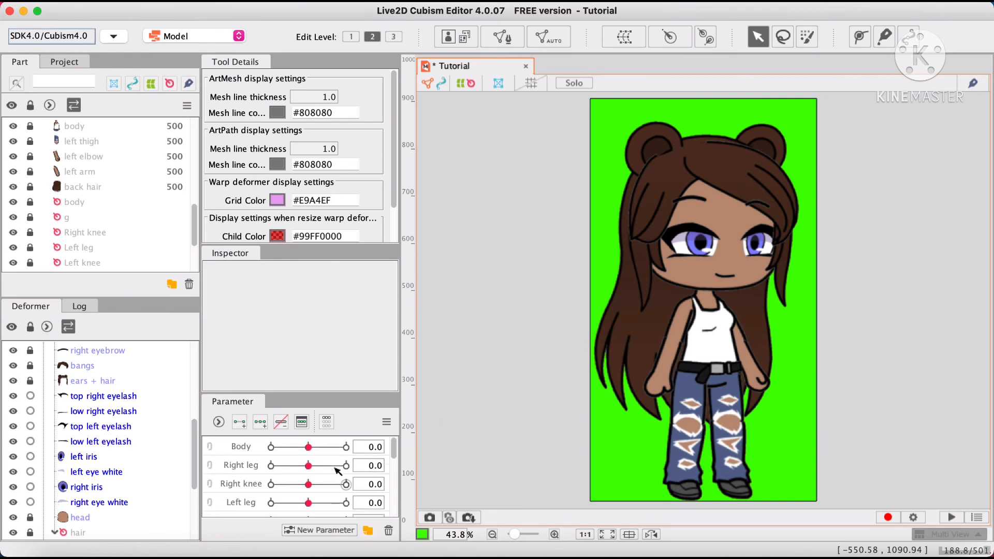